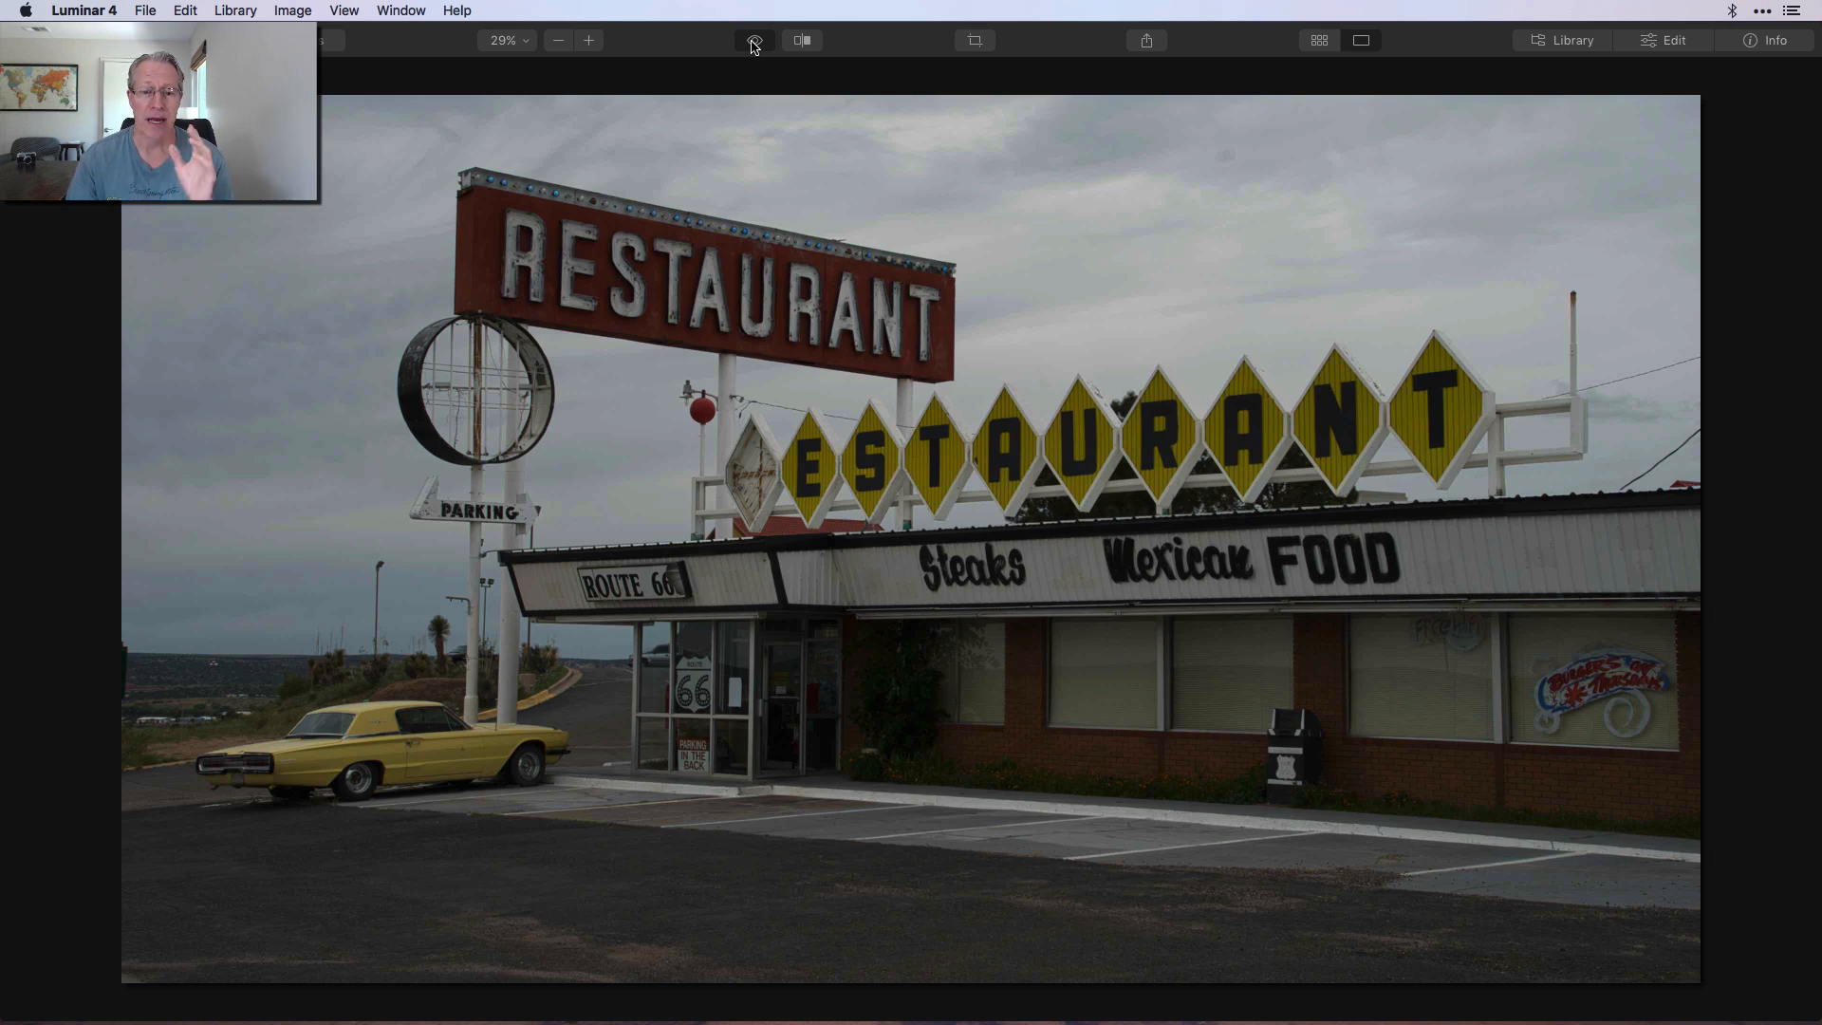
Compare the edited restaurant photo with its original version.
left_click(754, 42)
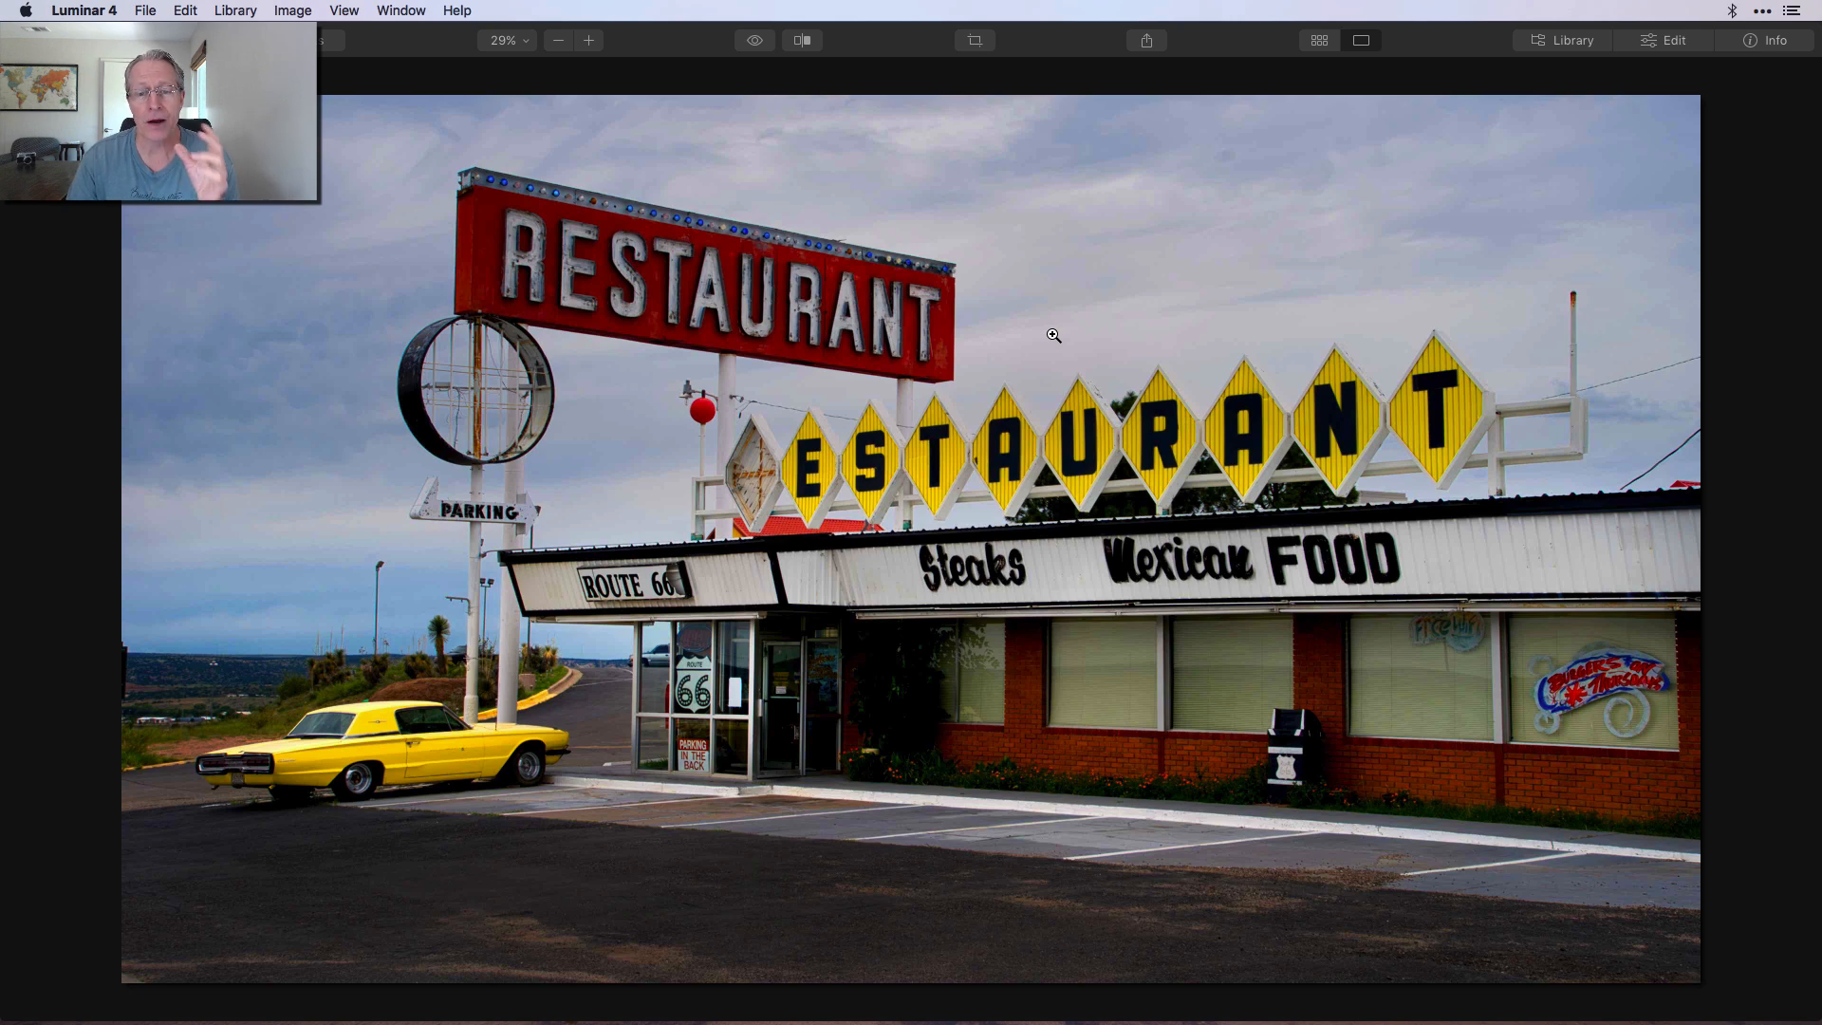
left_click(754, 41)
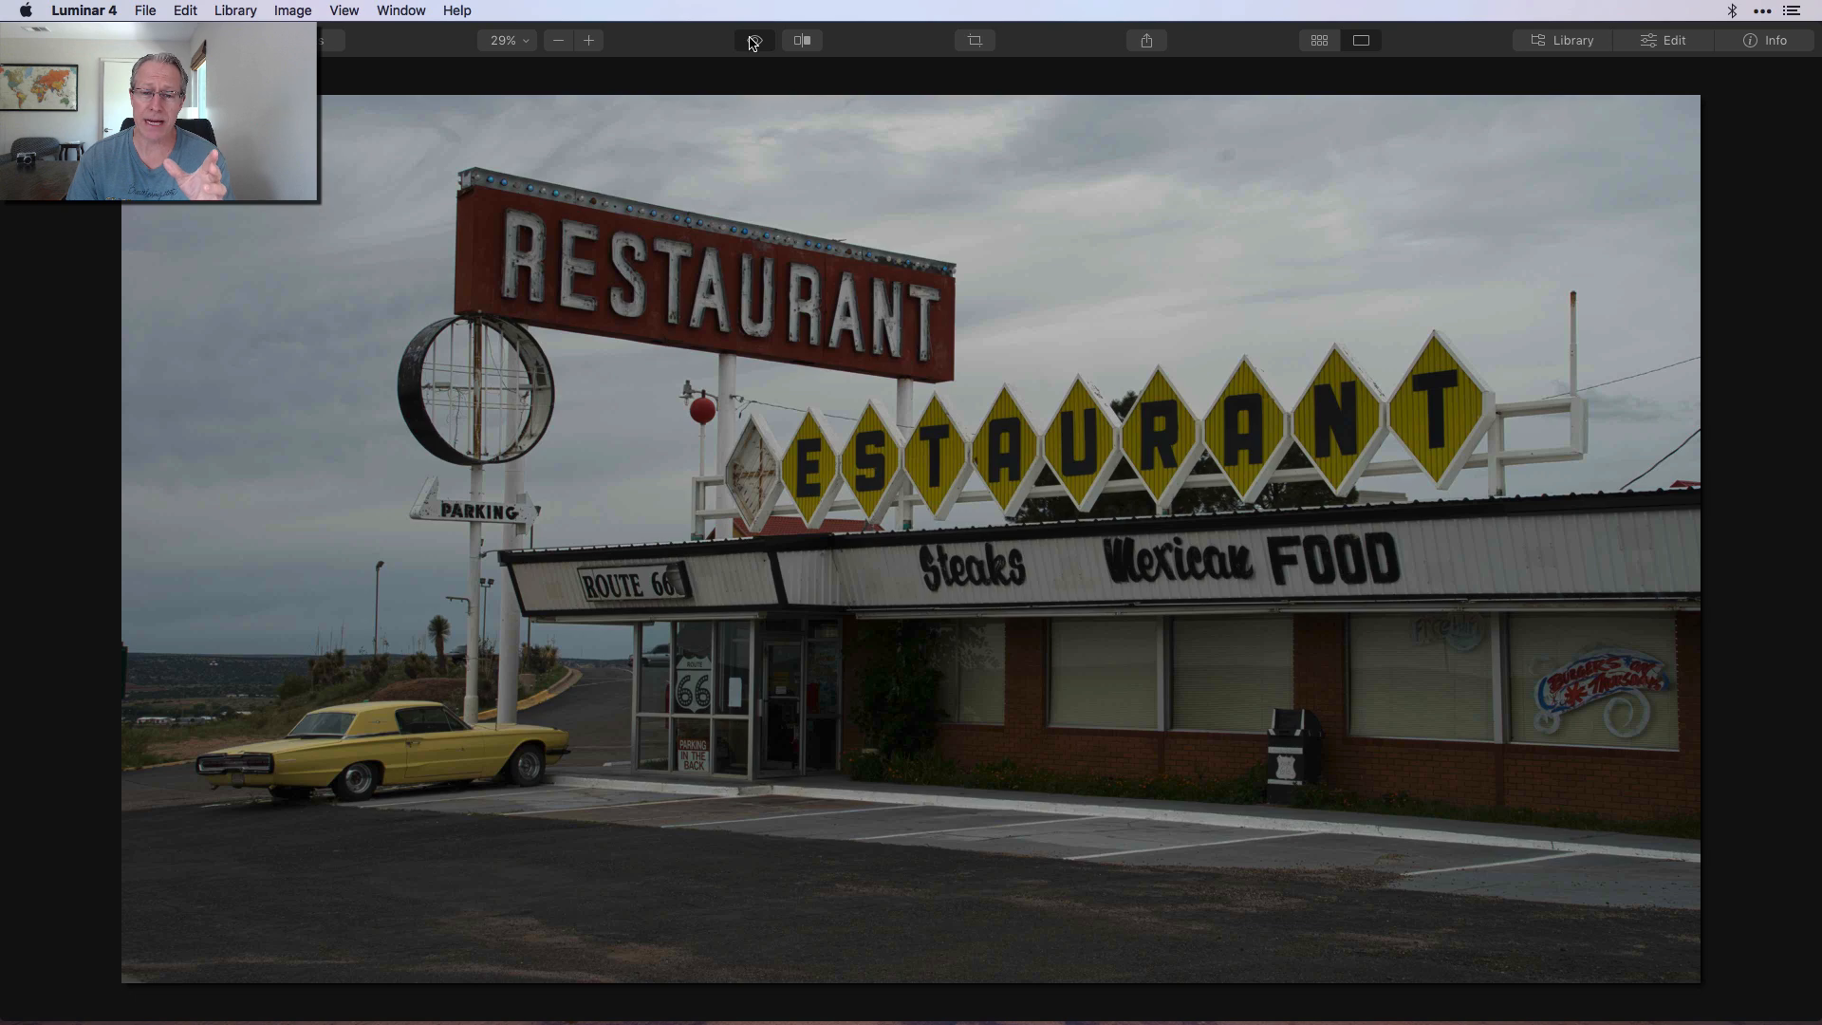
left_click(754, 41)
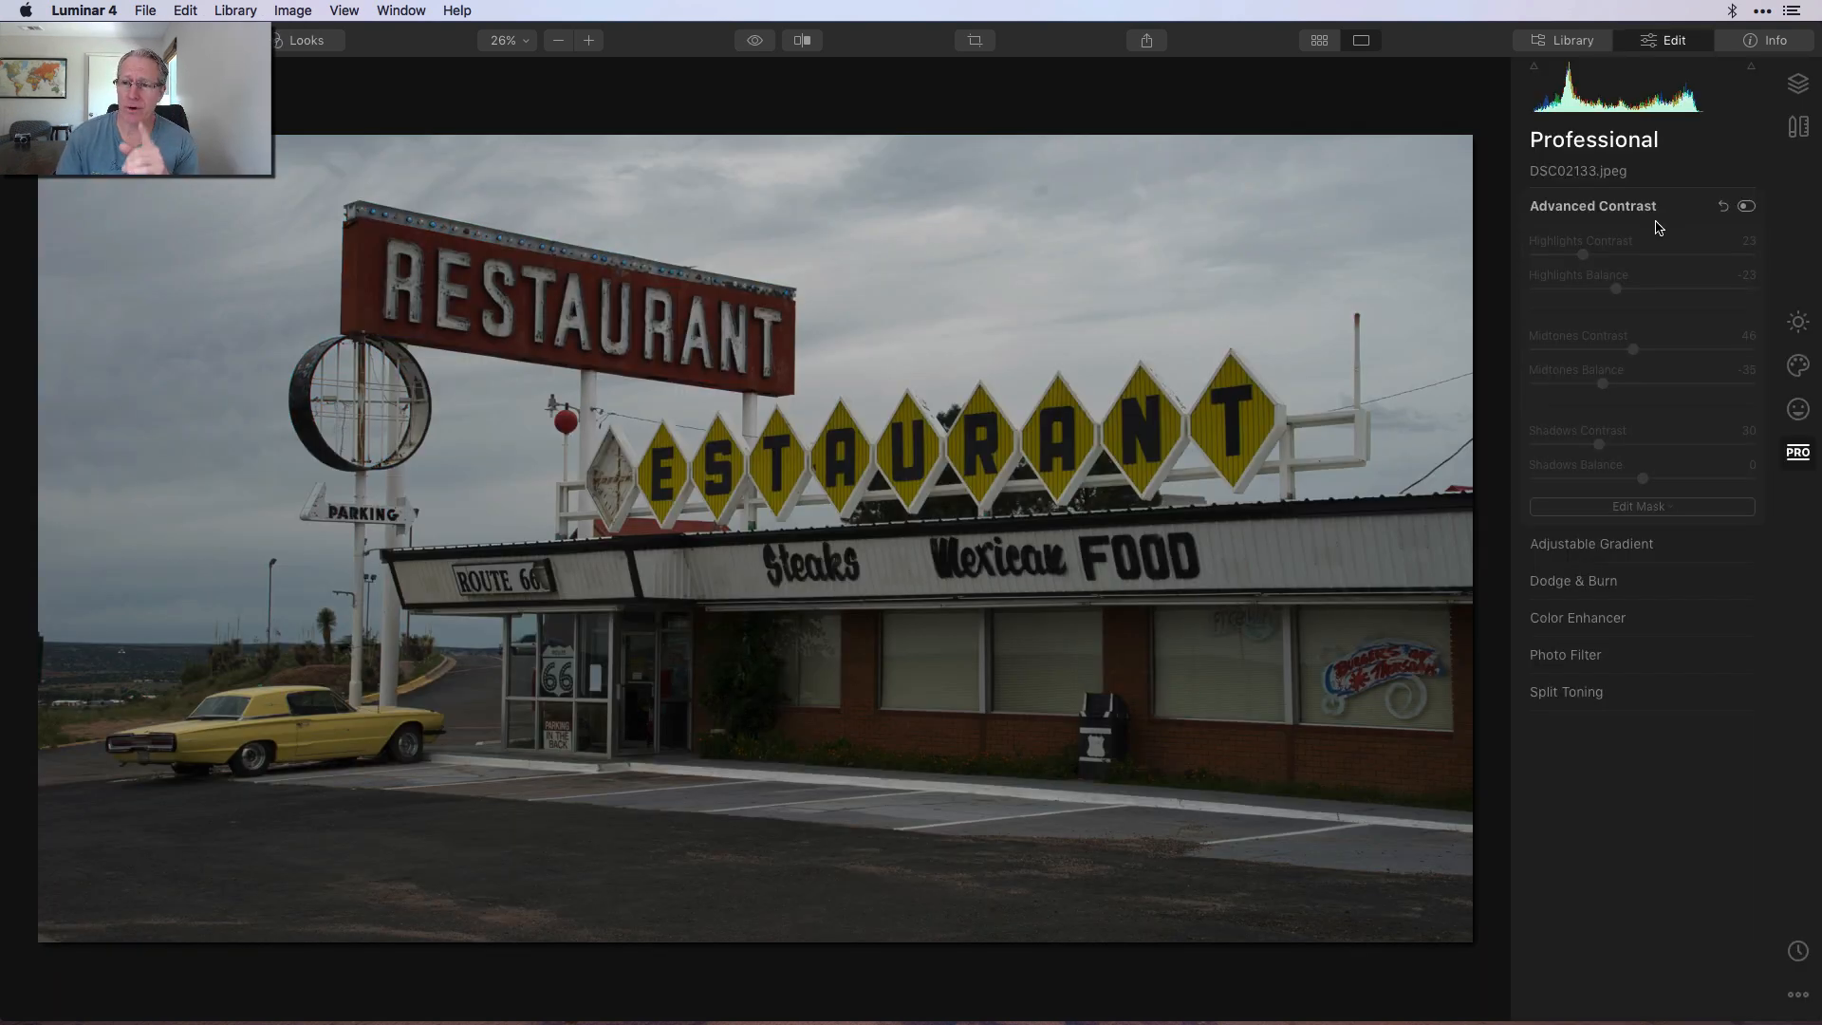
Enable the Advanced Contrast filter and compare the photo with and without its effect, leaving the filter on.
left_click(1748, 207)
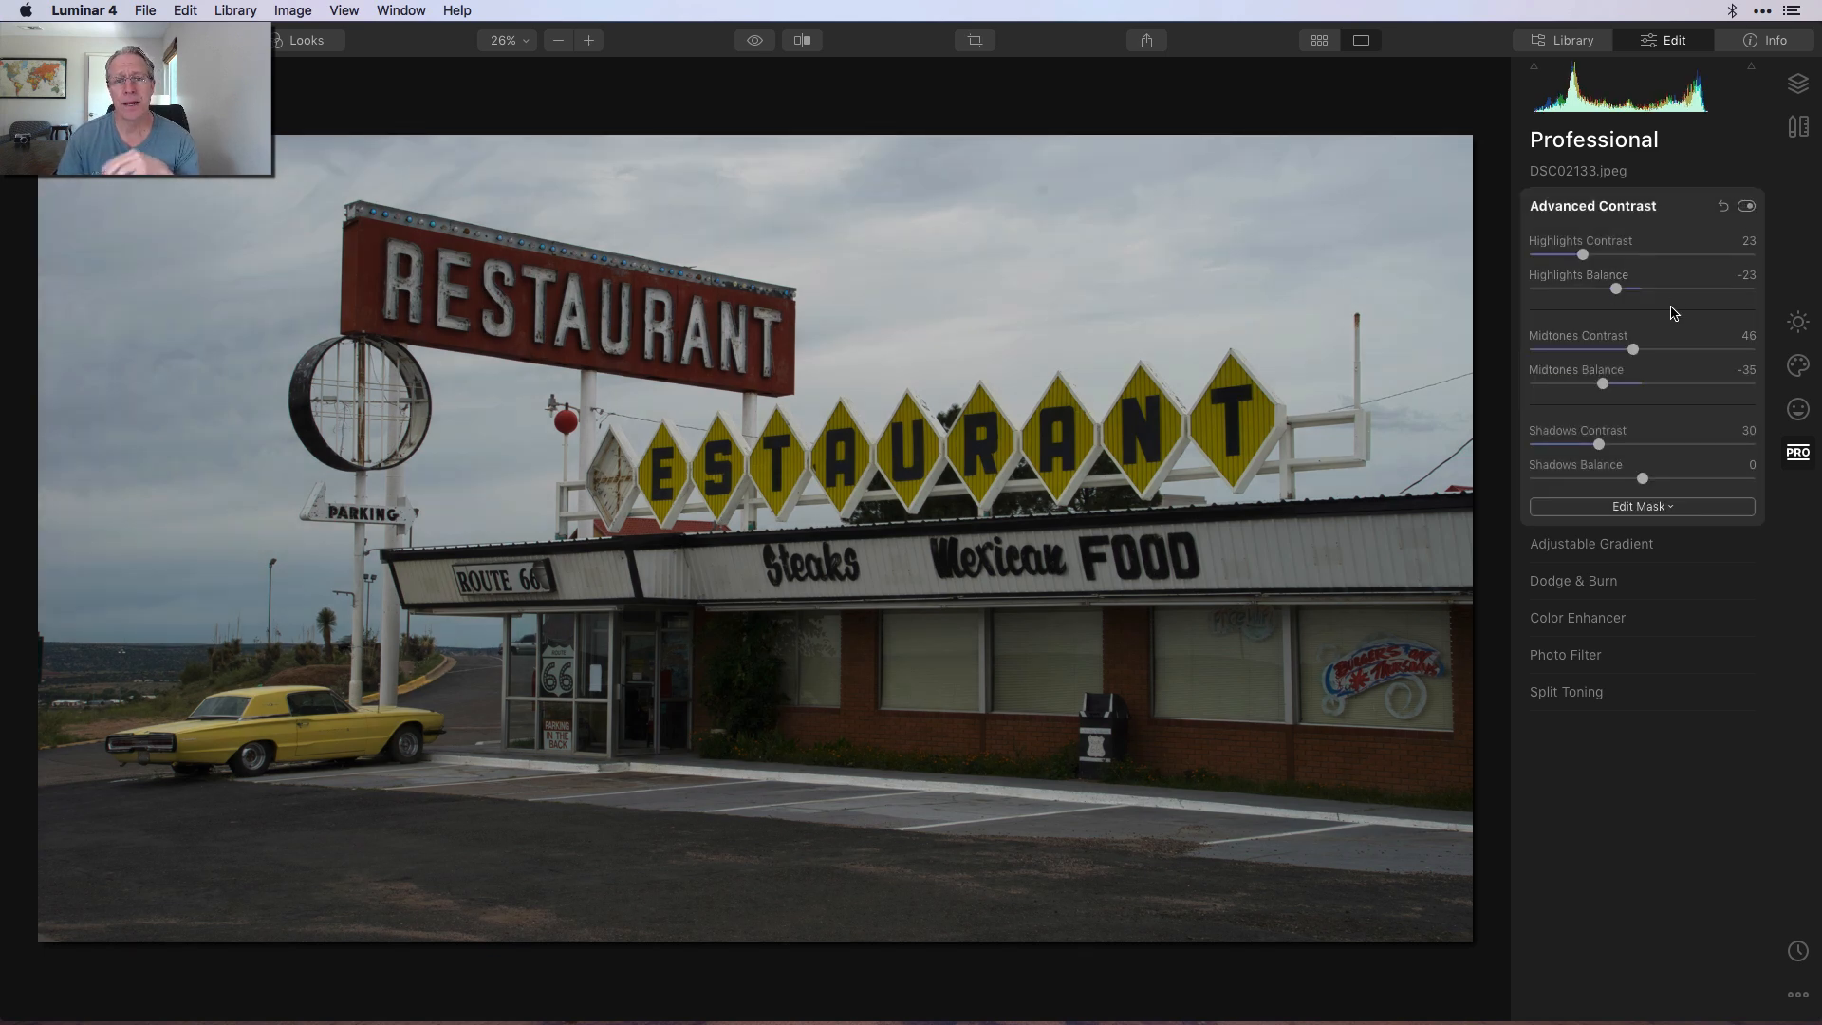
left_click(1747, 207)
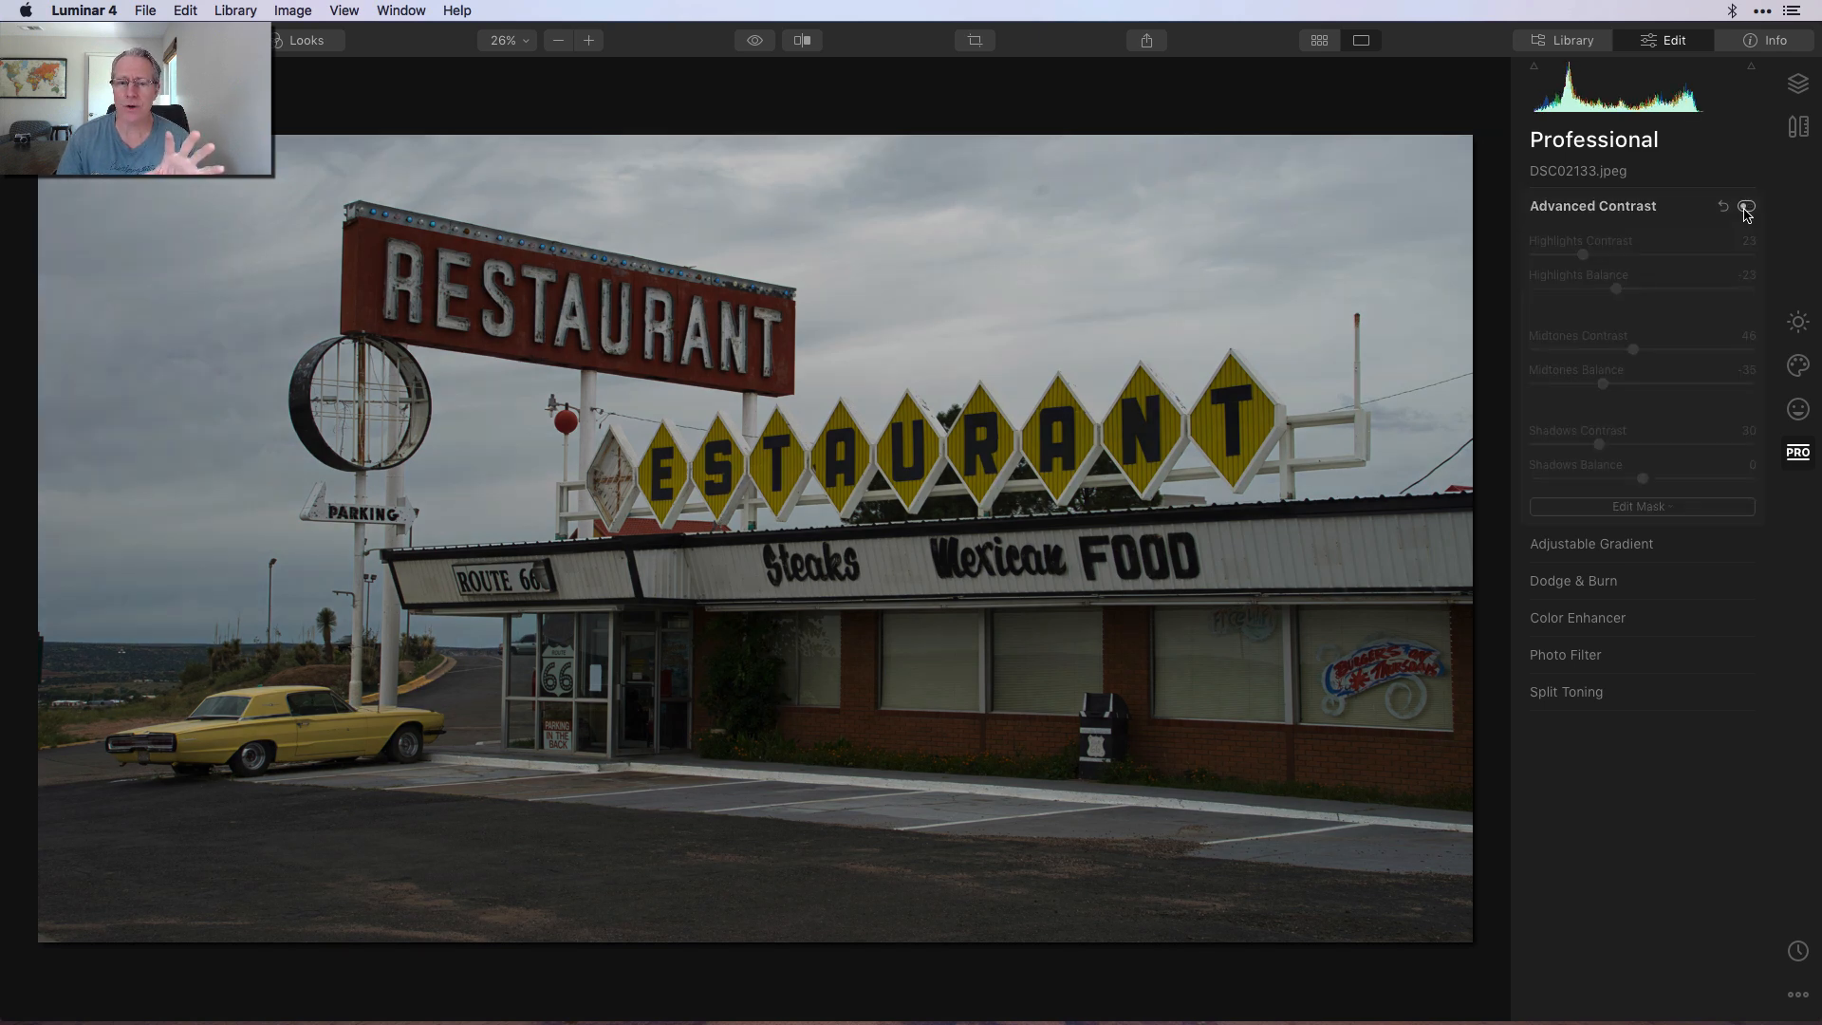
left_click(1748, 207)
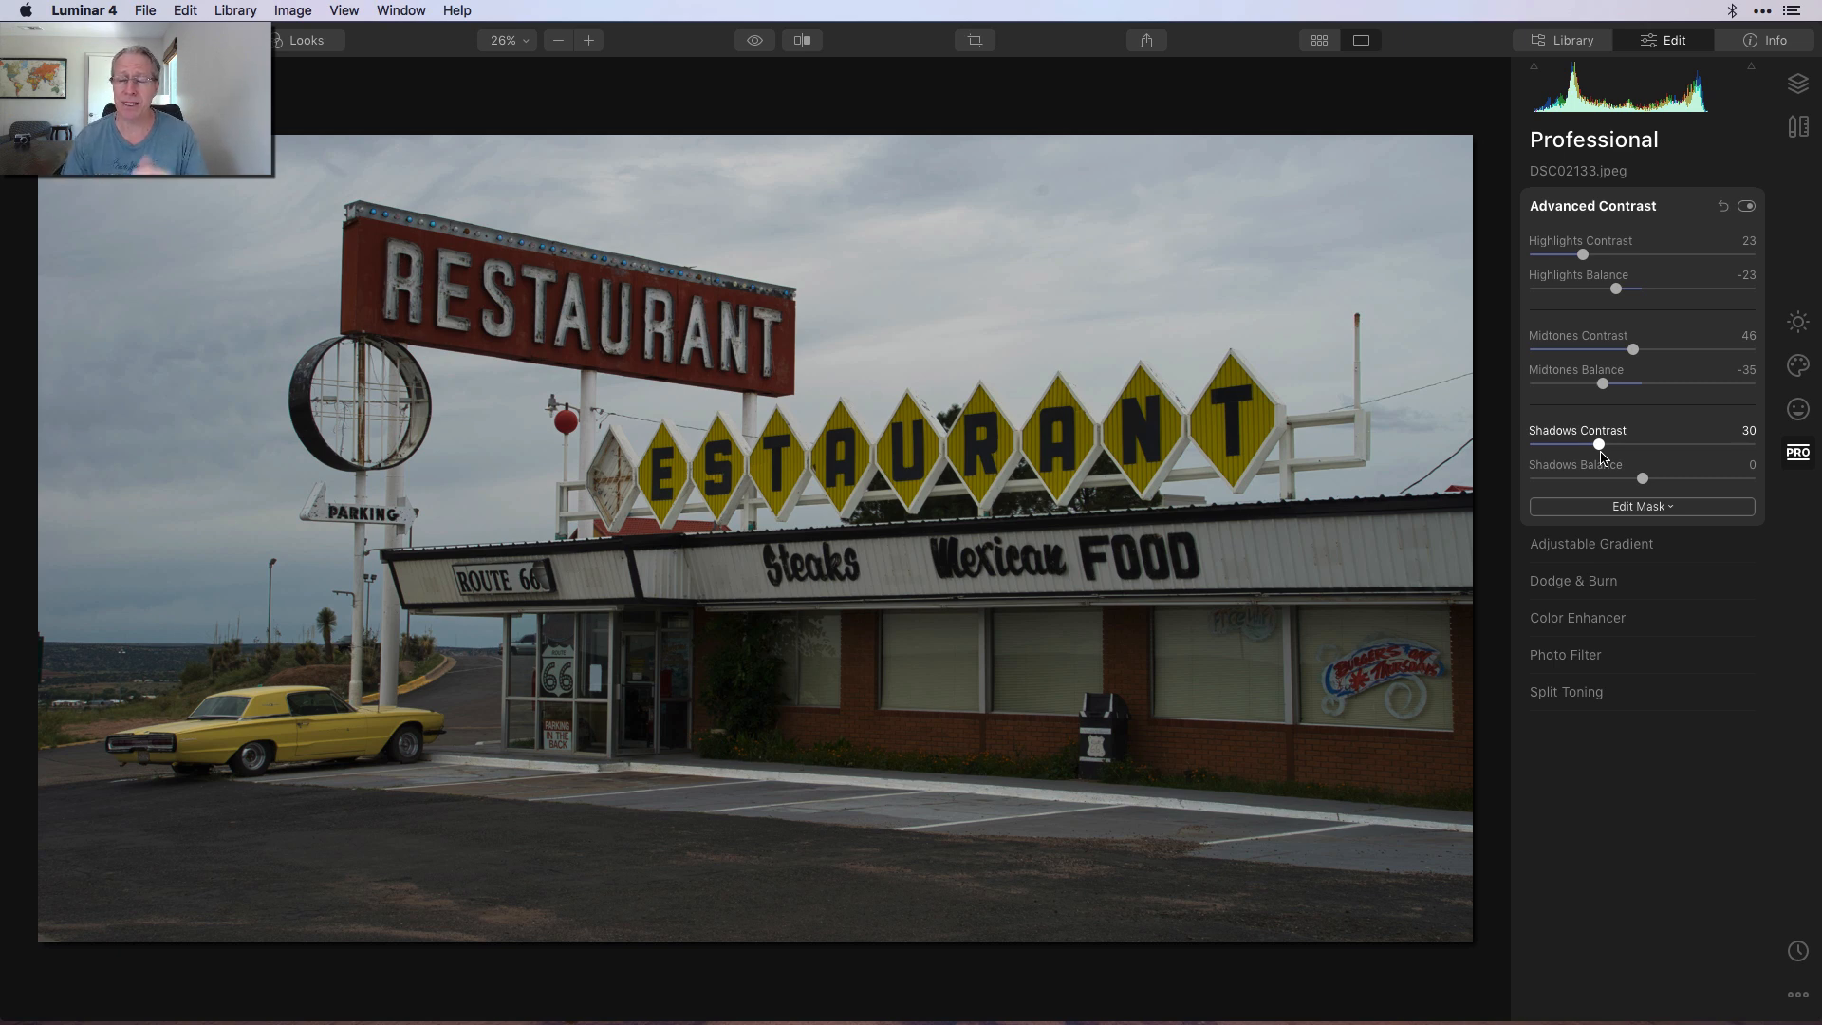
left_click(1746, 207)
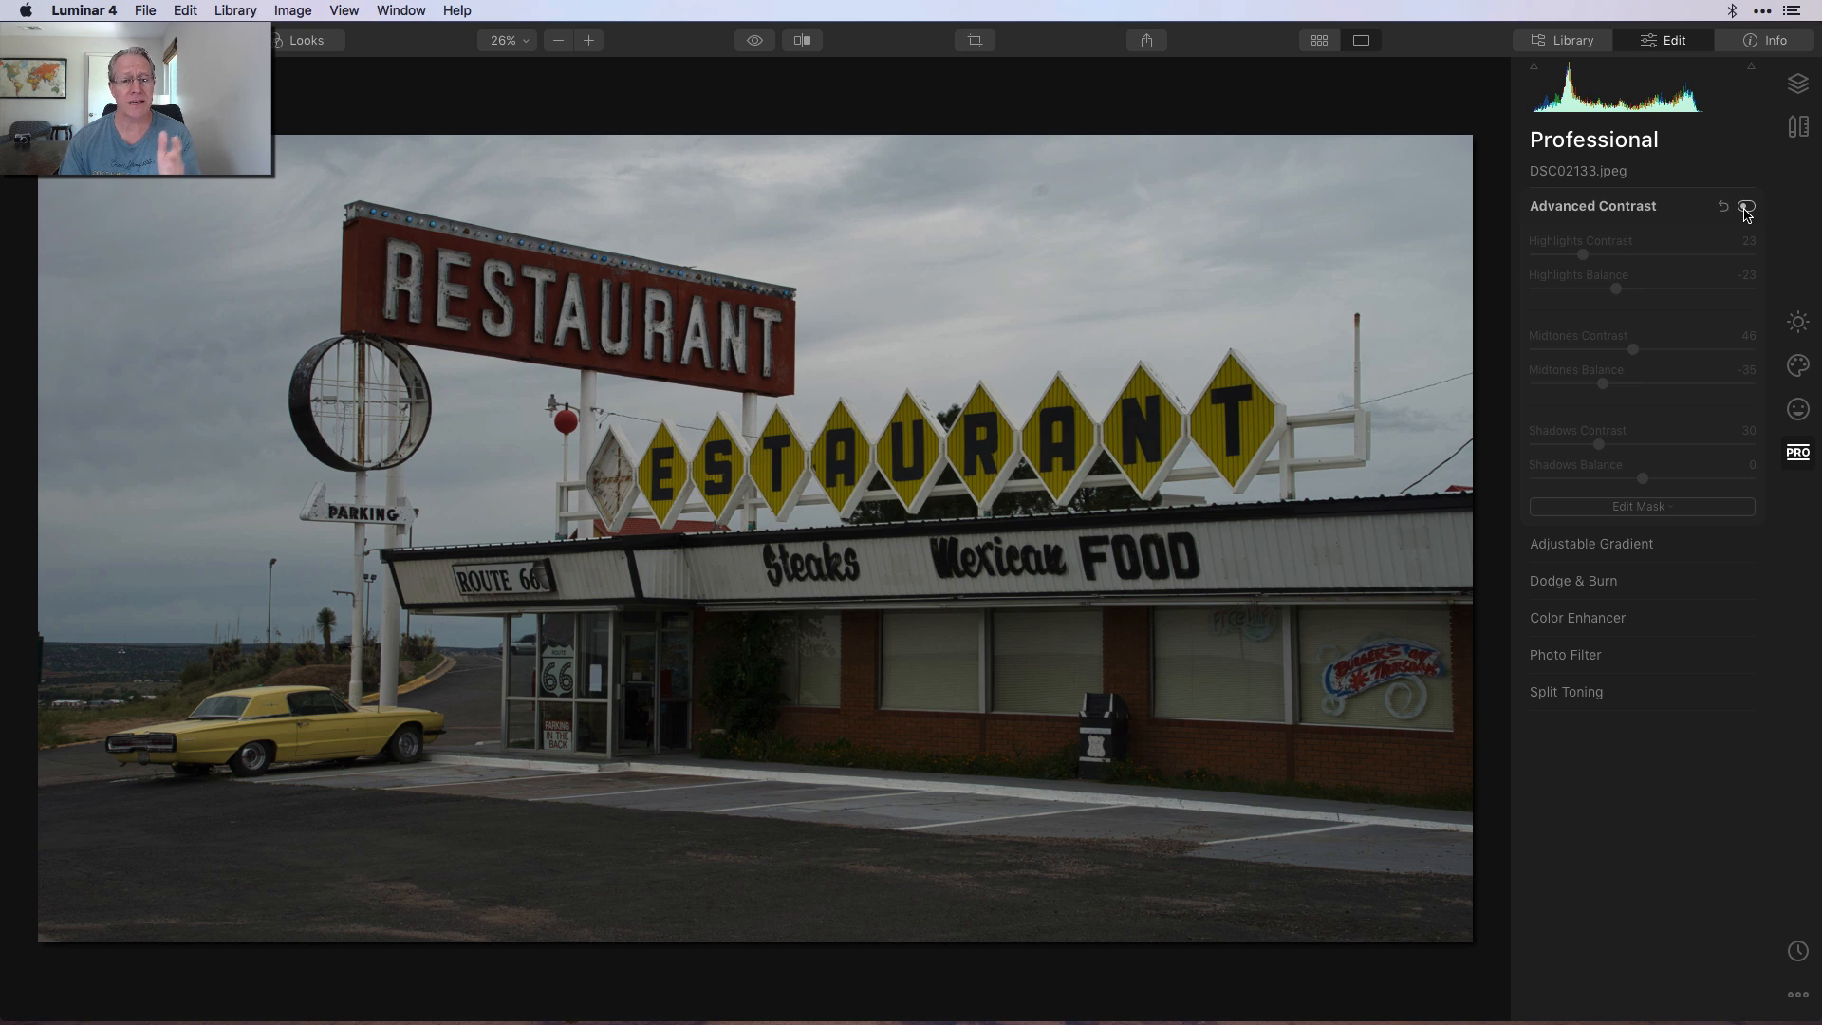
left_click(1746, 207)
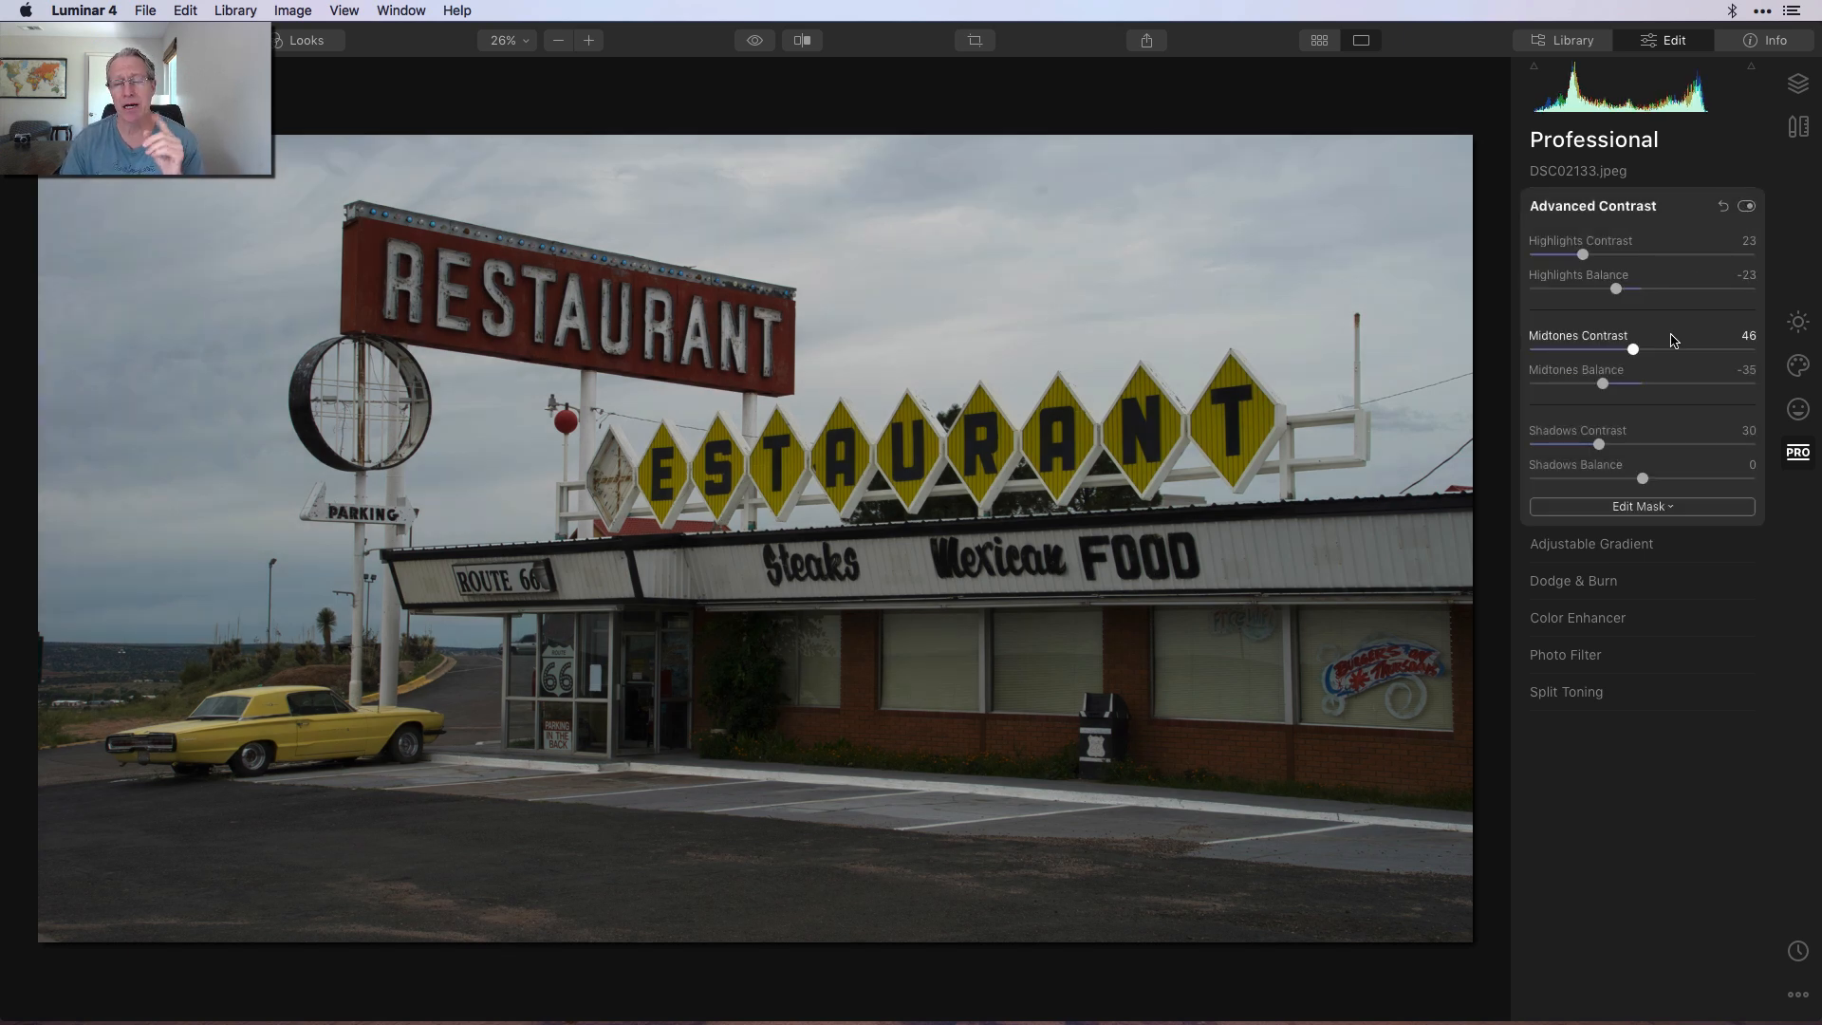
Enable the Adjustable Gradient filter and compare the photo with and without its effect, leaving the filter on.
left_click(1633, 554)
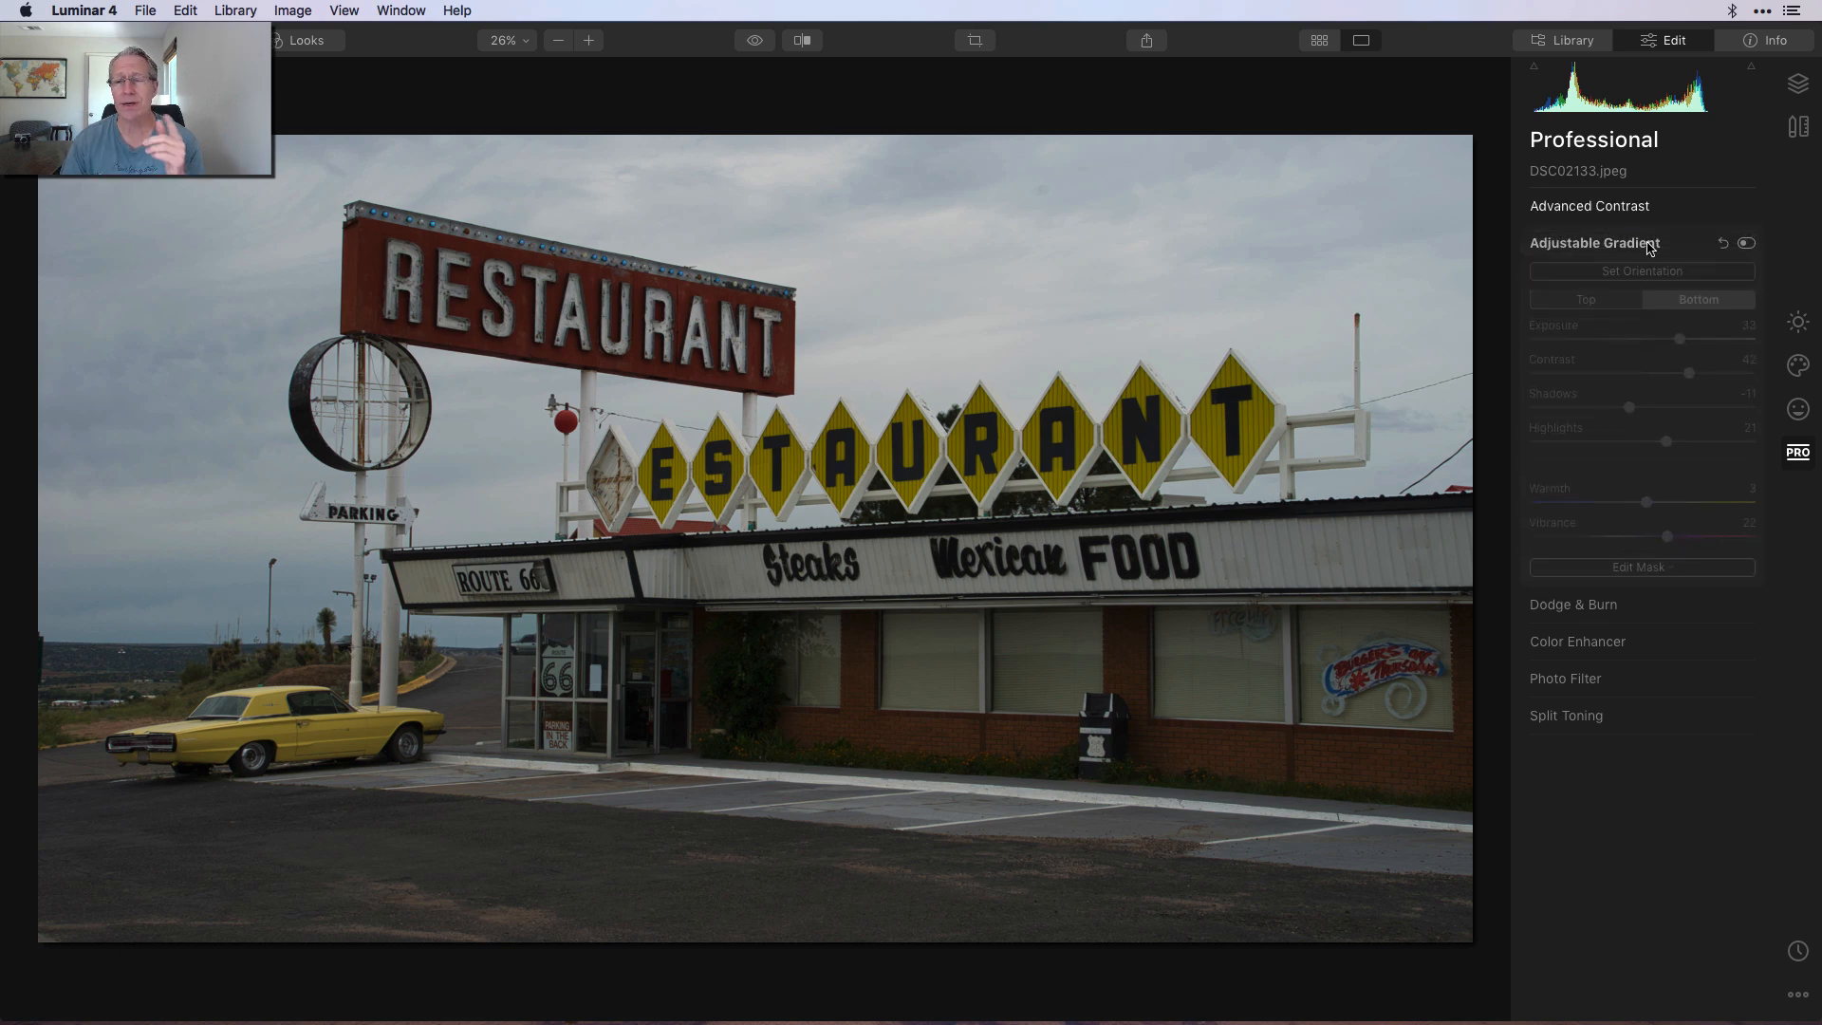
left_click(1746, 243)
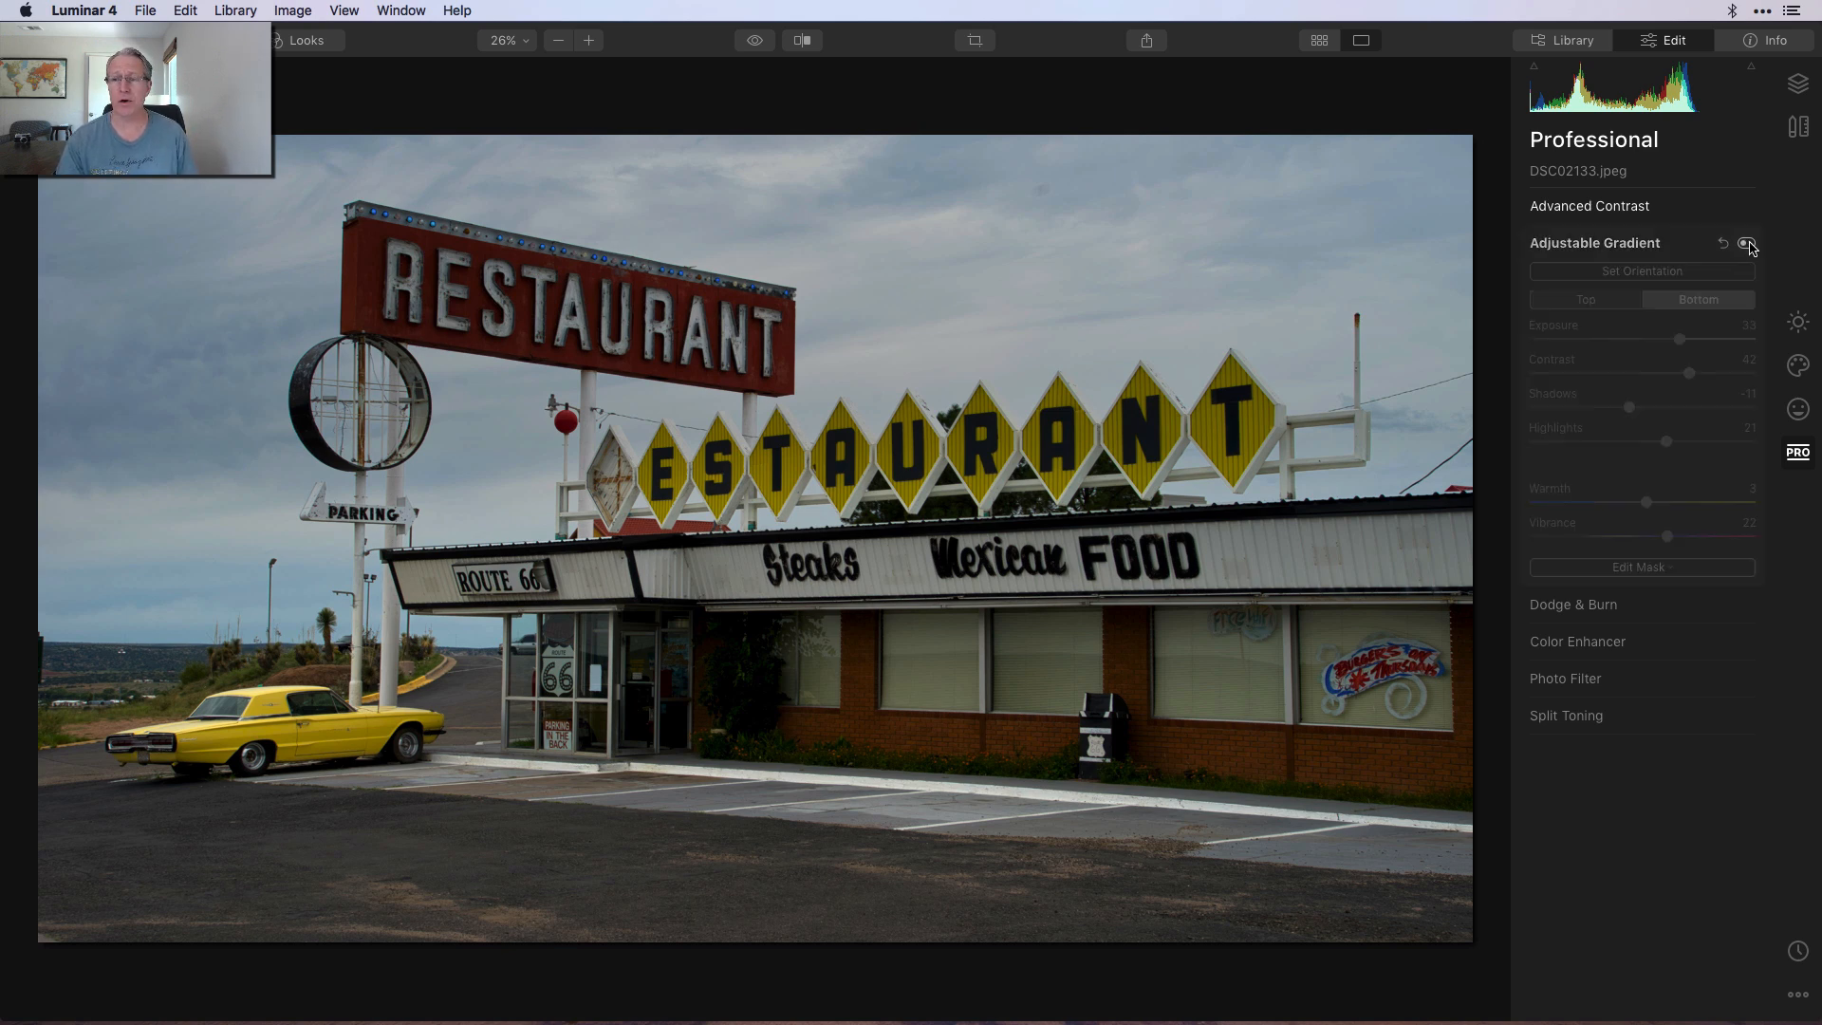
left_click(1745, 243)
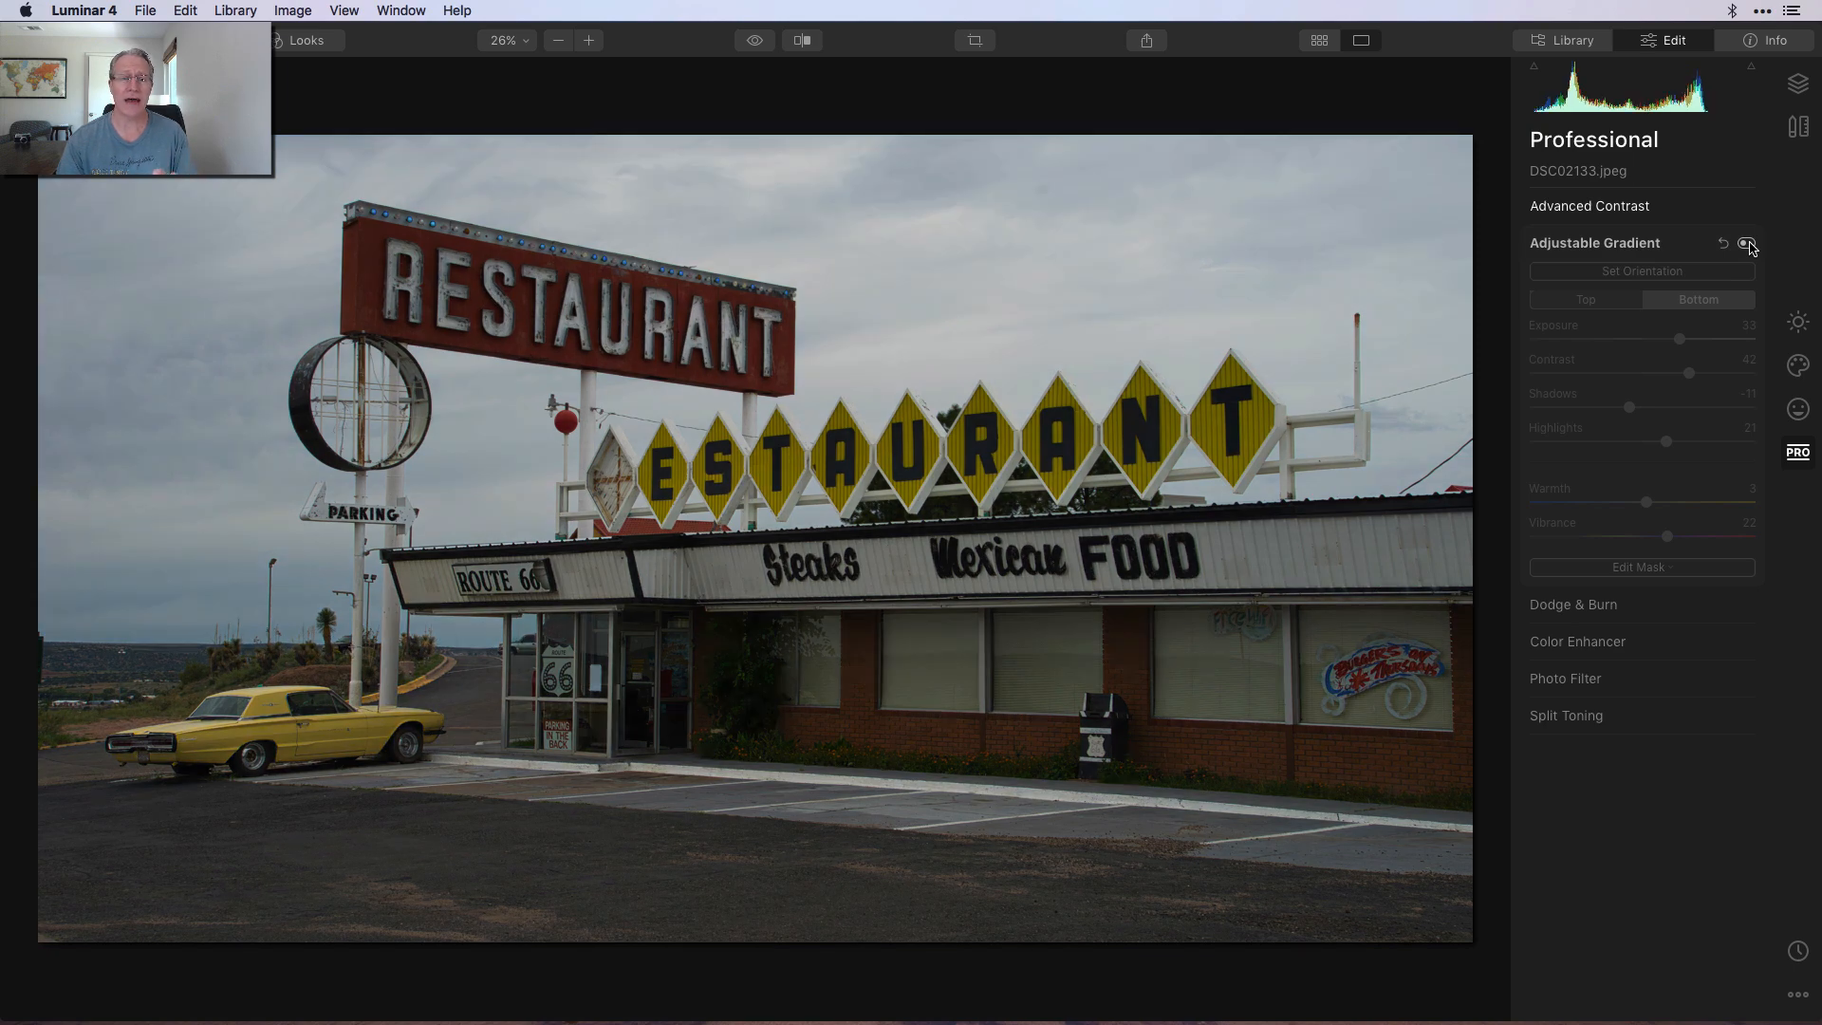
left_click(1746, 243)
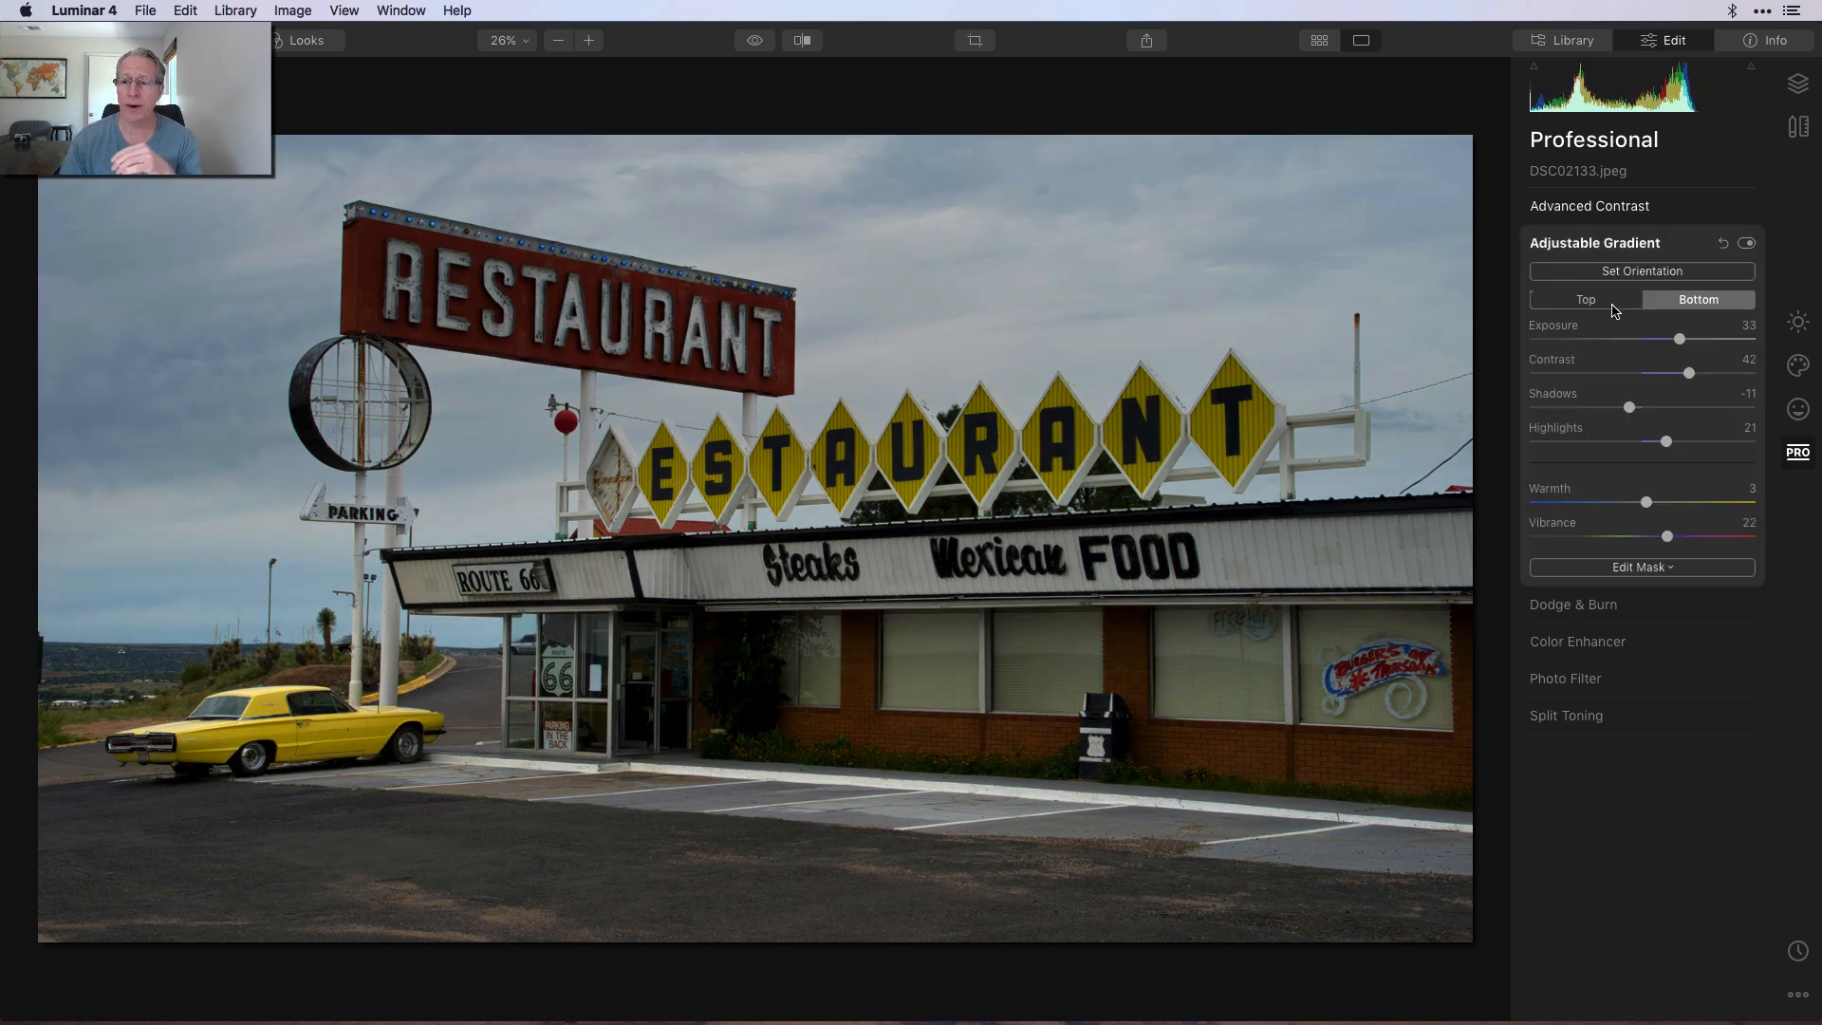
Check the Adjustable Gradient's orientation and its Top settings, comparing the sky with and without the filter.
left_click(1636, 272)
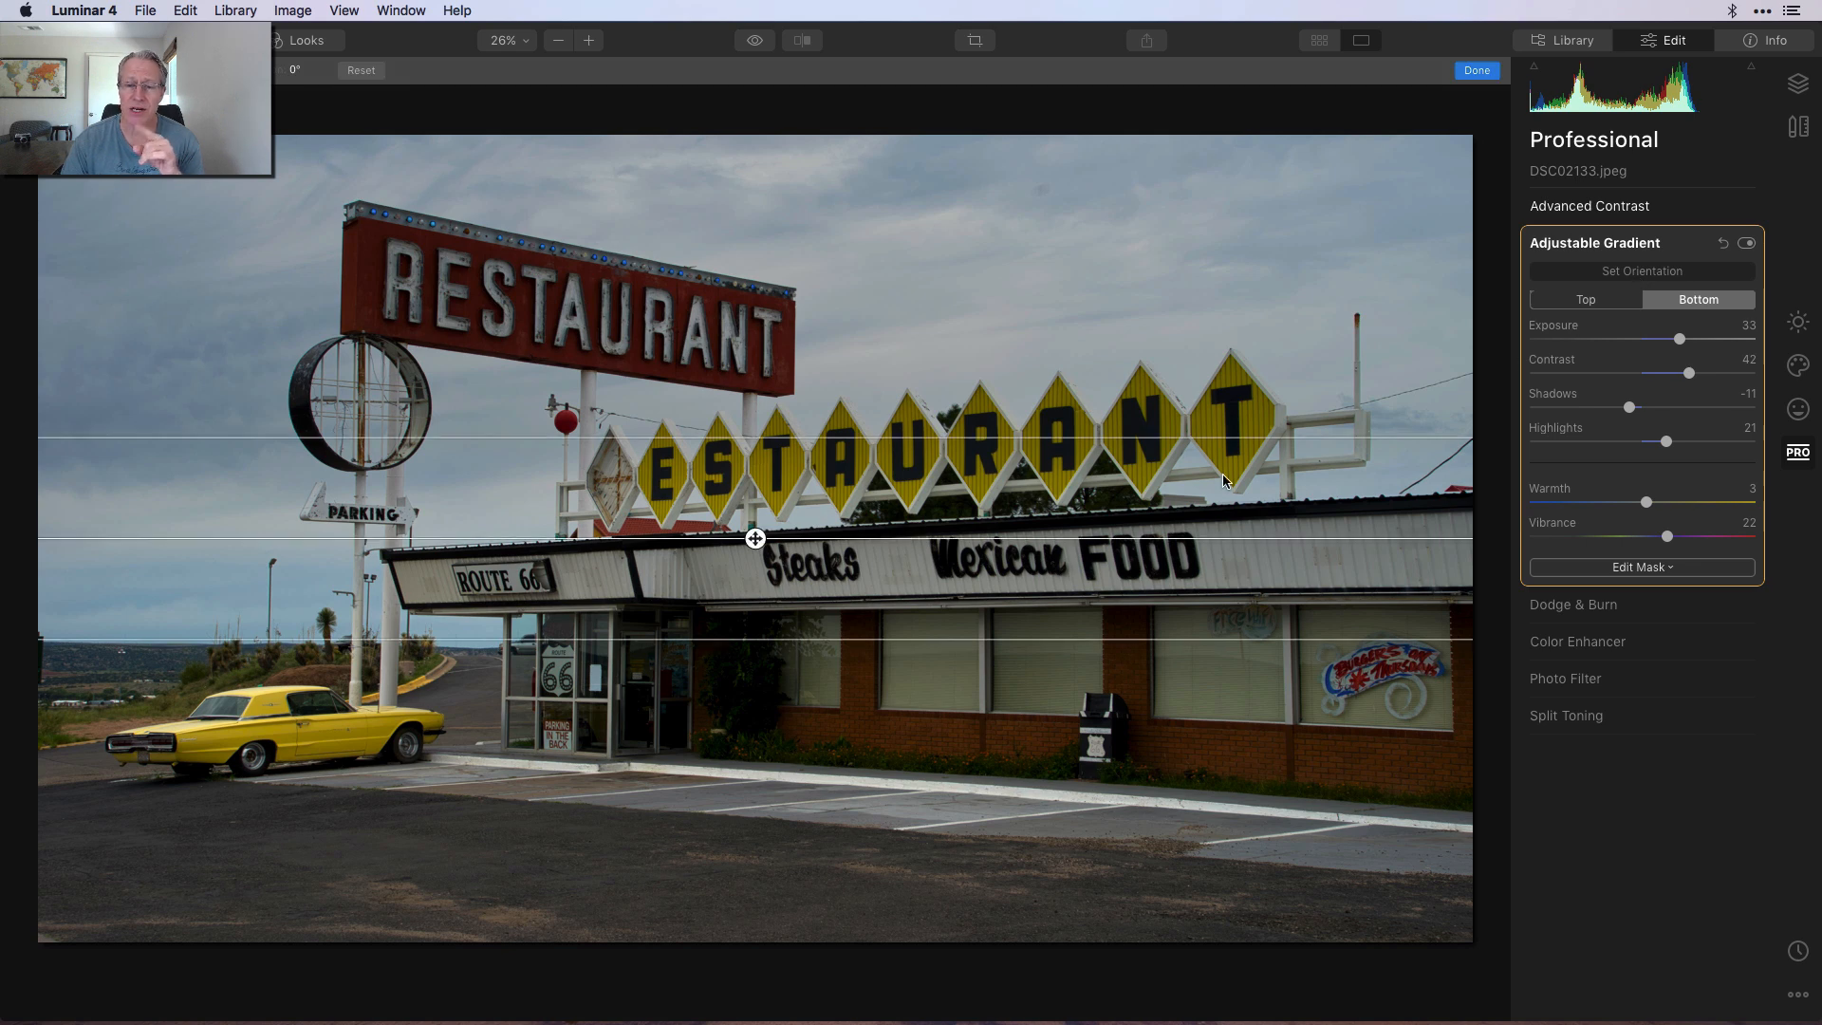
left_click(1476, 72)
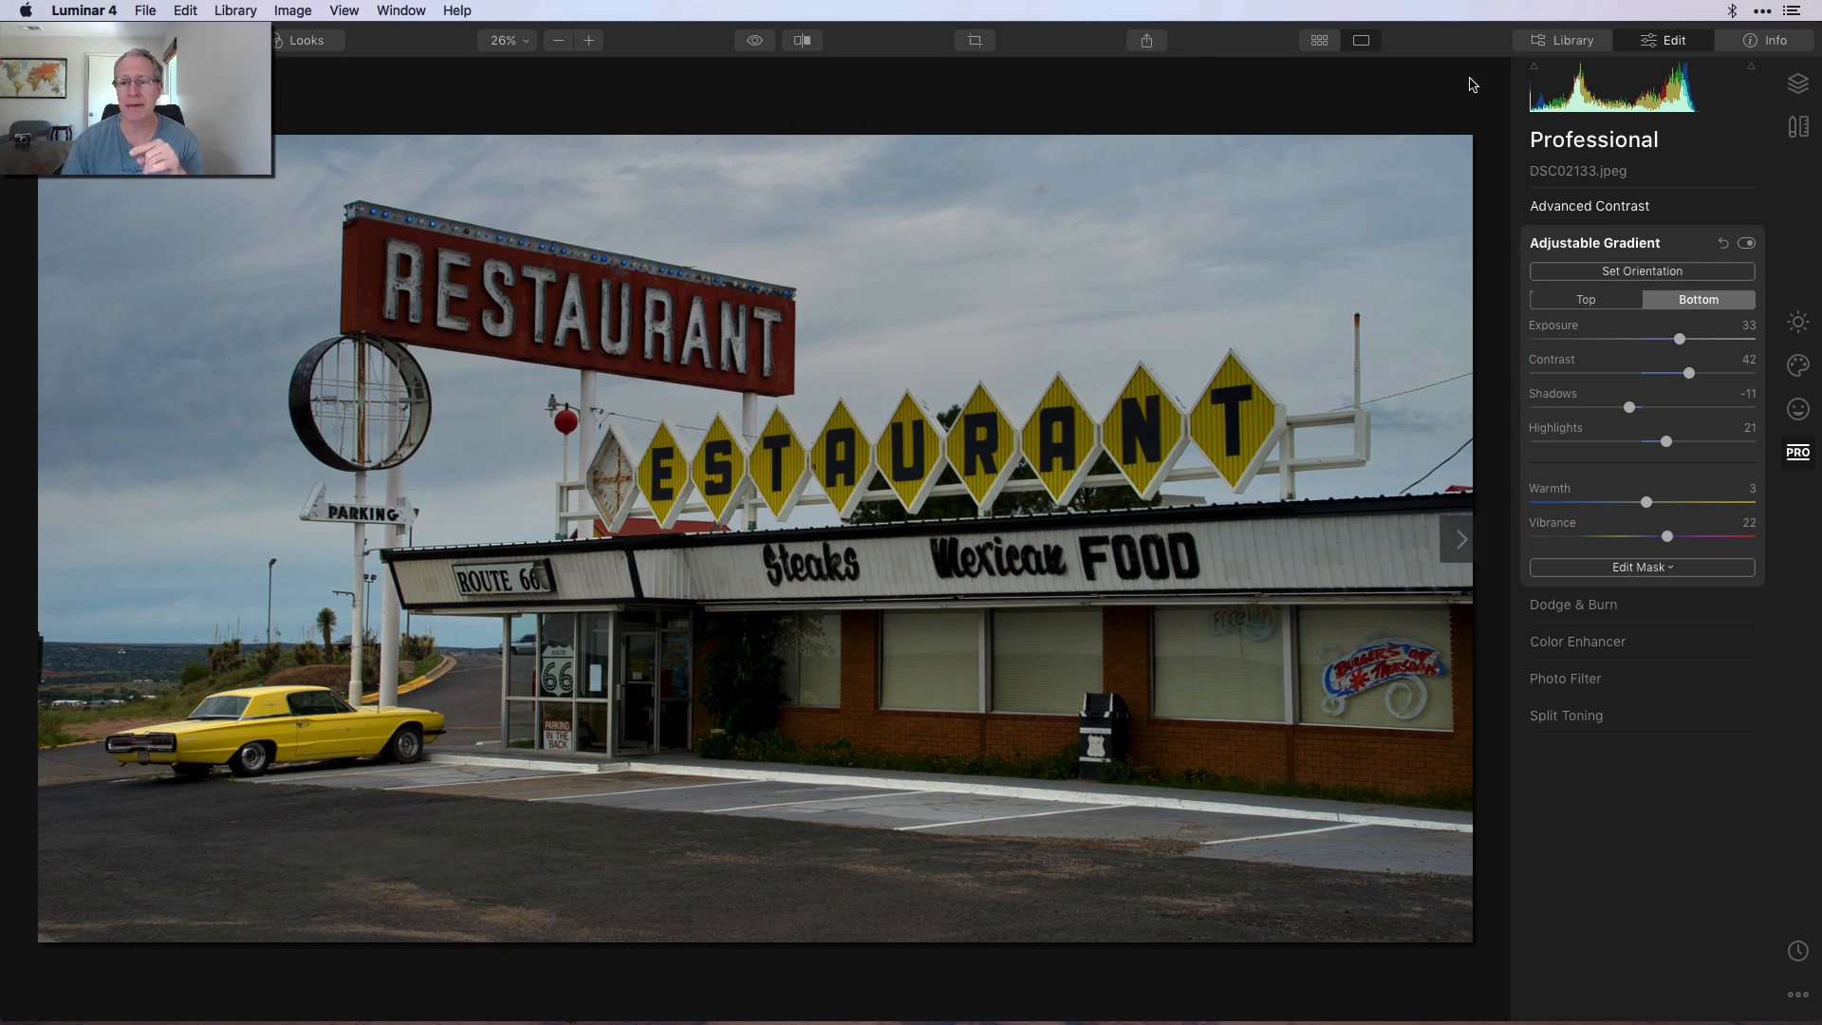
left_click(1585, 300)
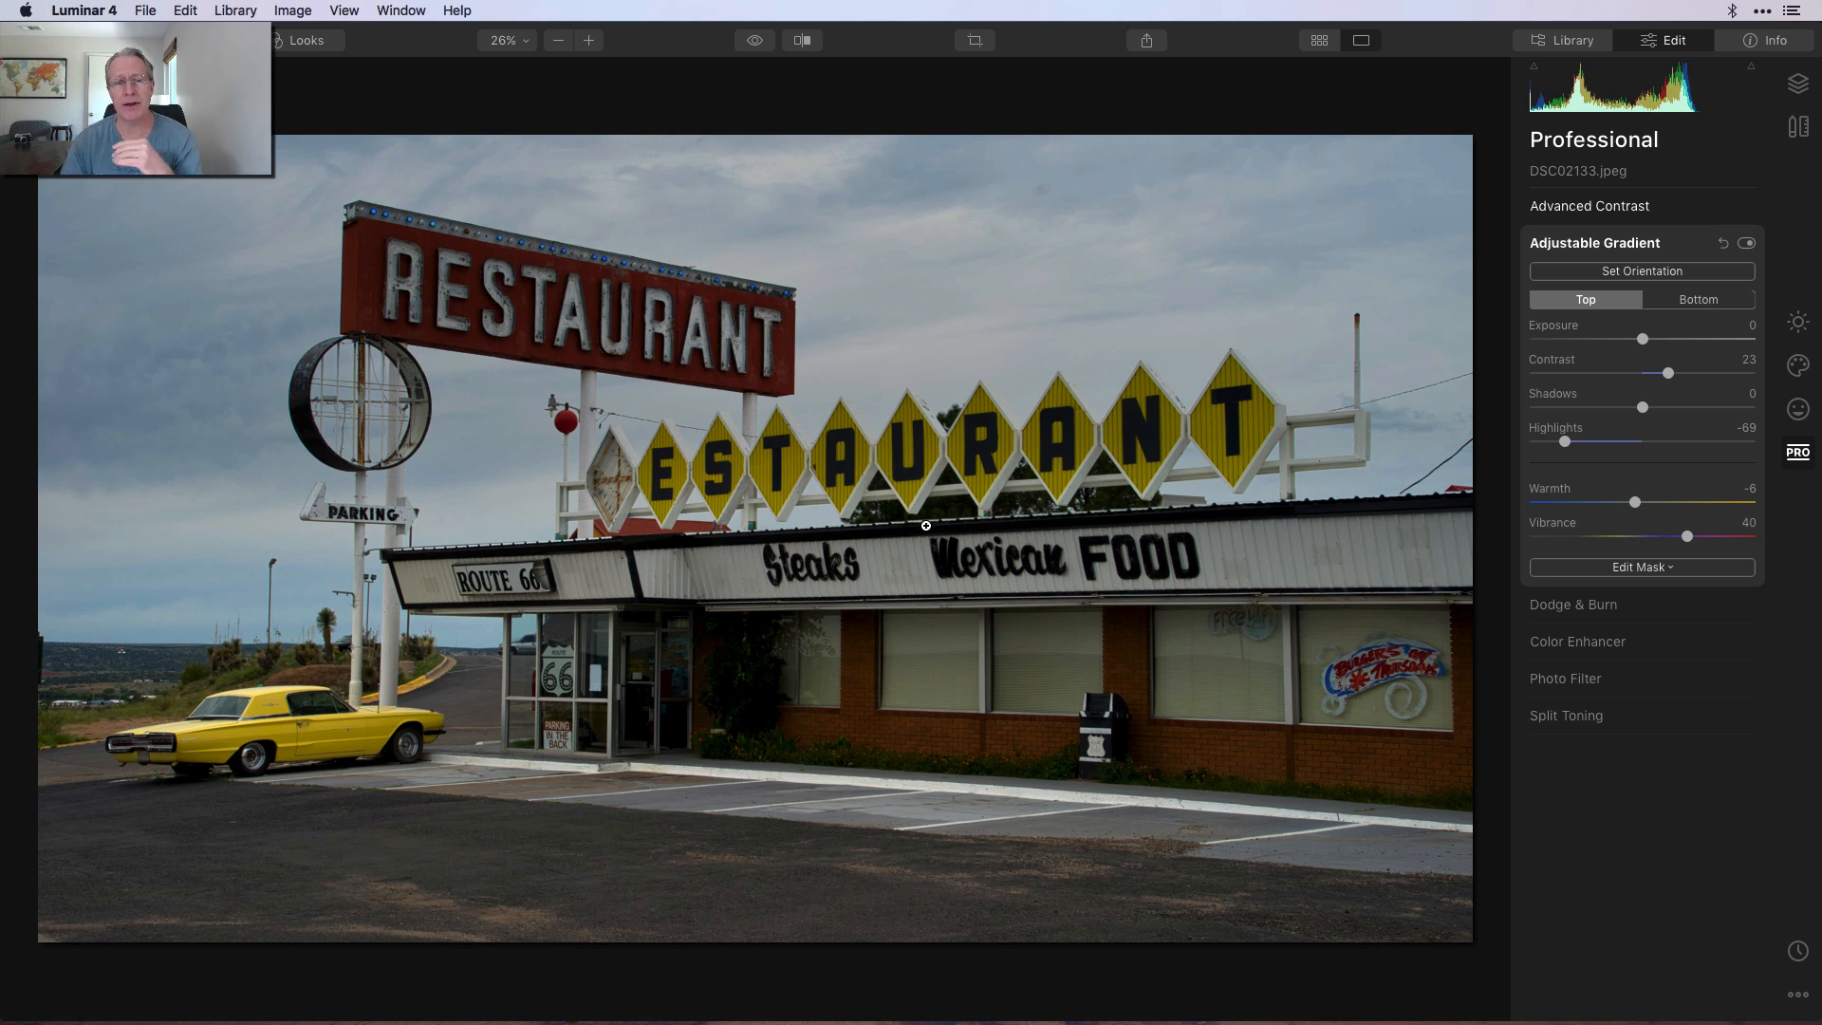
left_click(1746, 244)
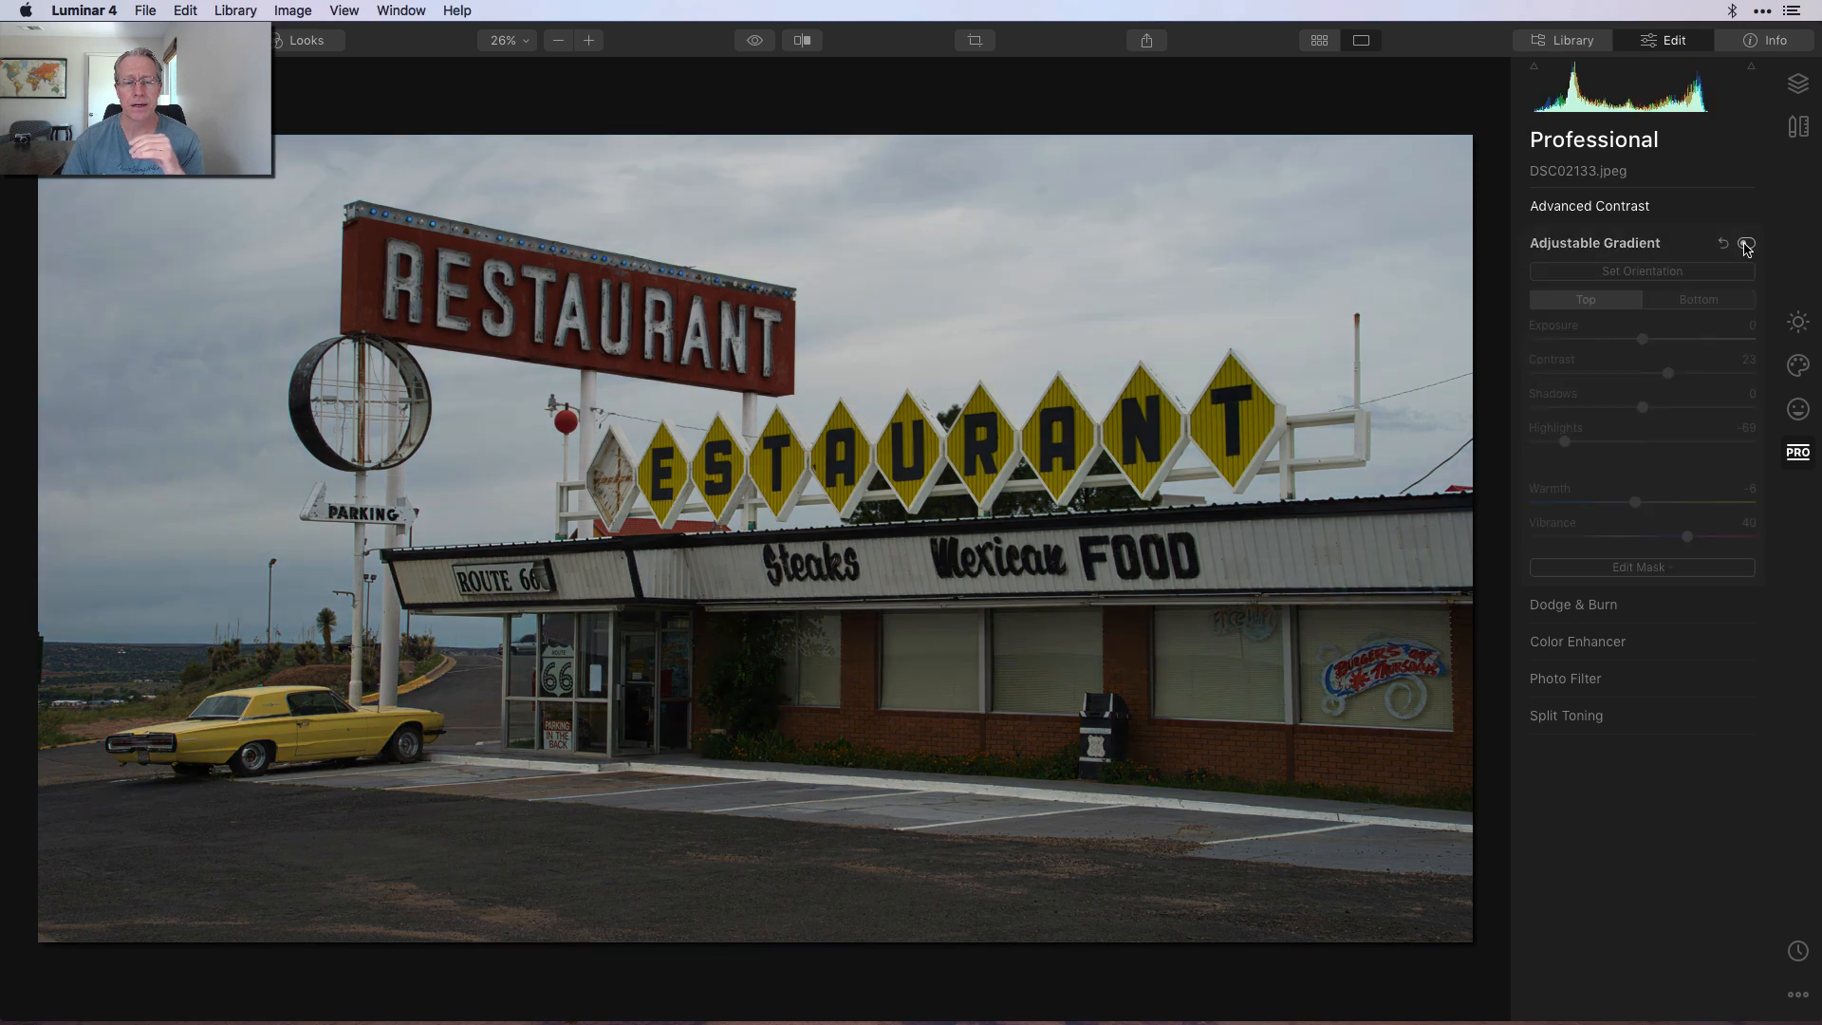
left_click(1746, 244)
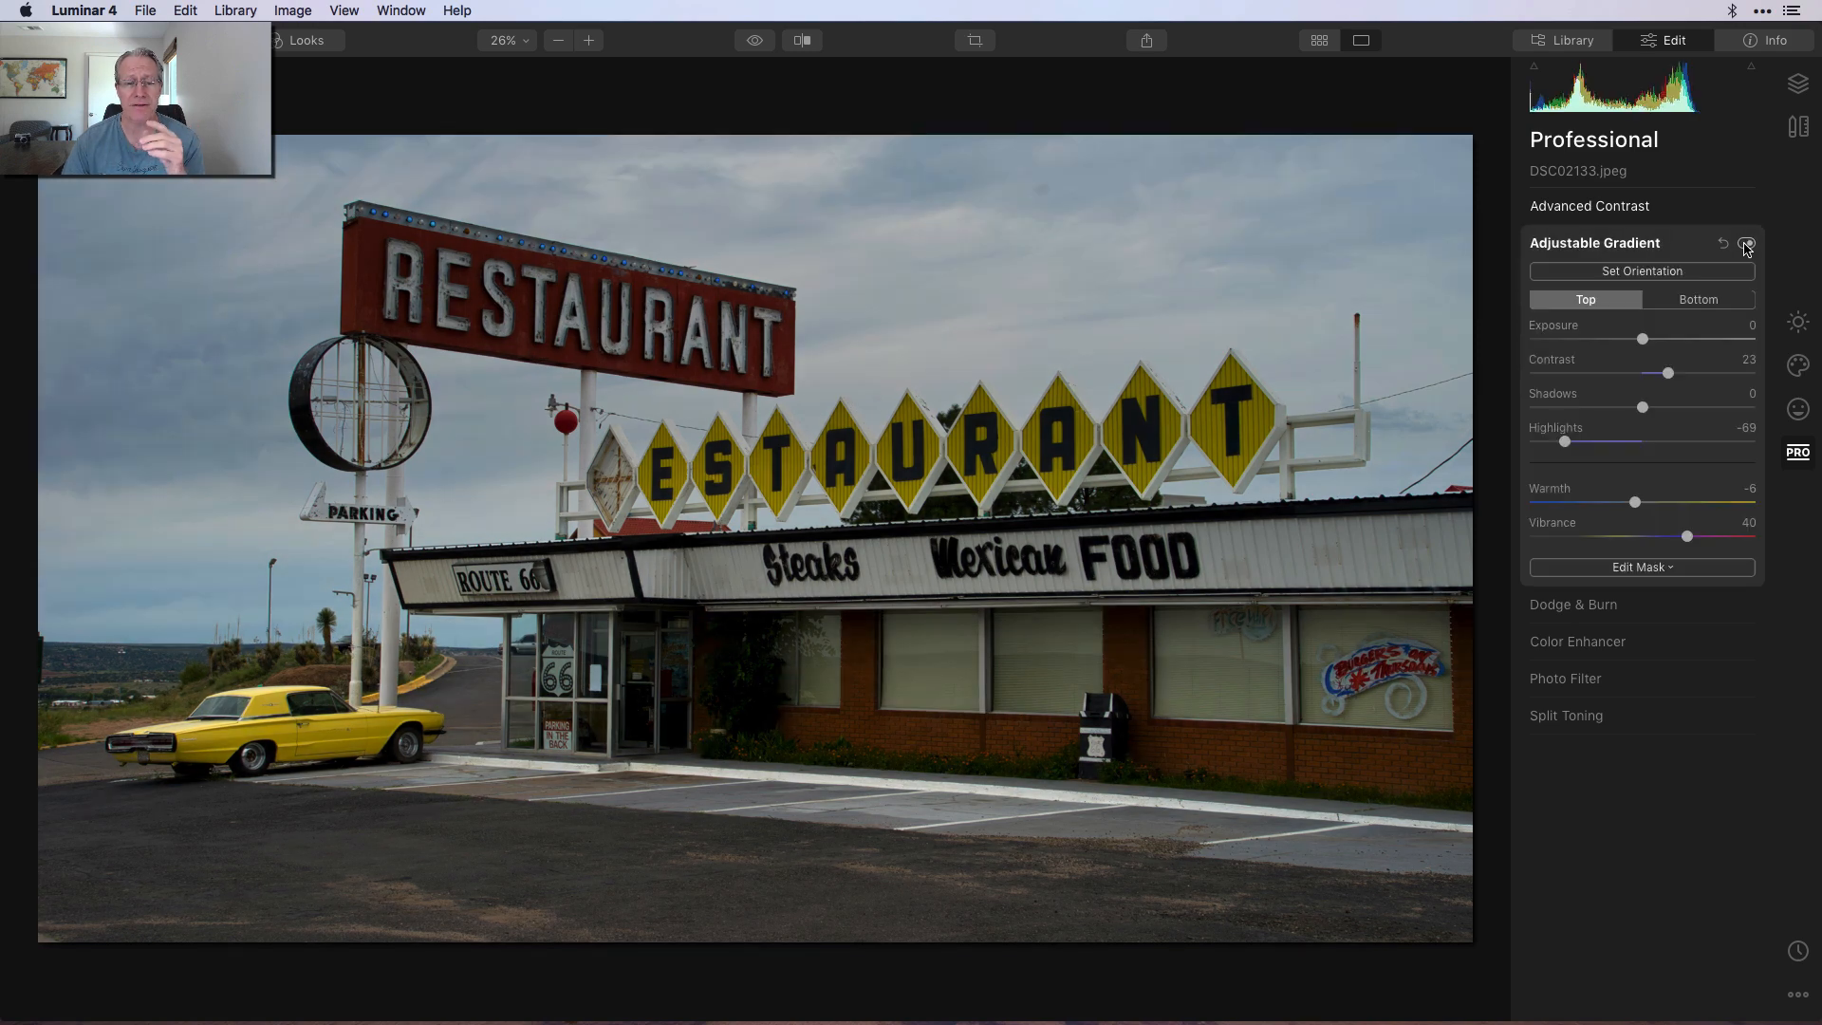
Review the gradient's Bottom settings, compare the foreground with and without the filter, and collapse Adjustable Gradient.
left_click(1696, 302)
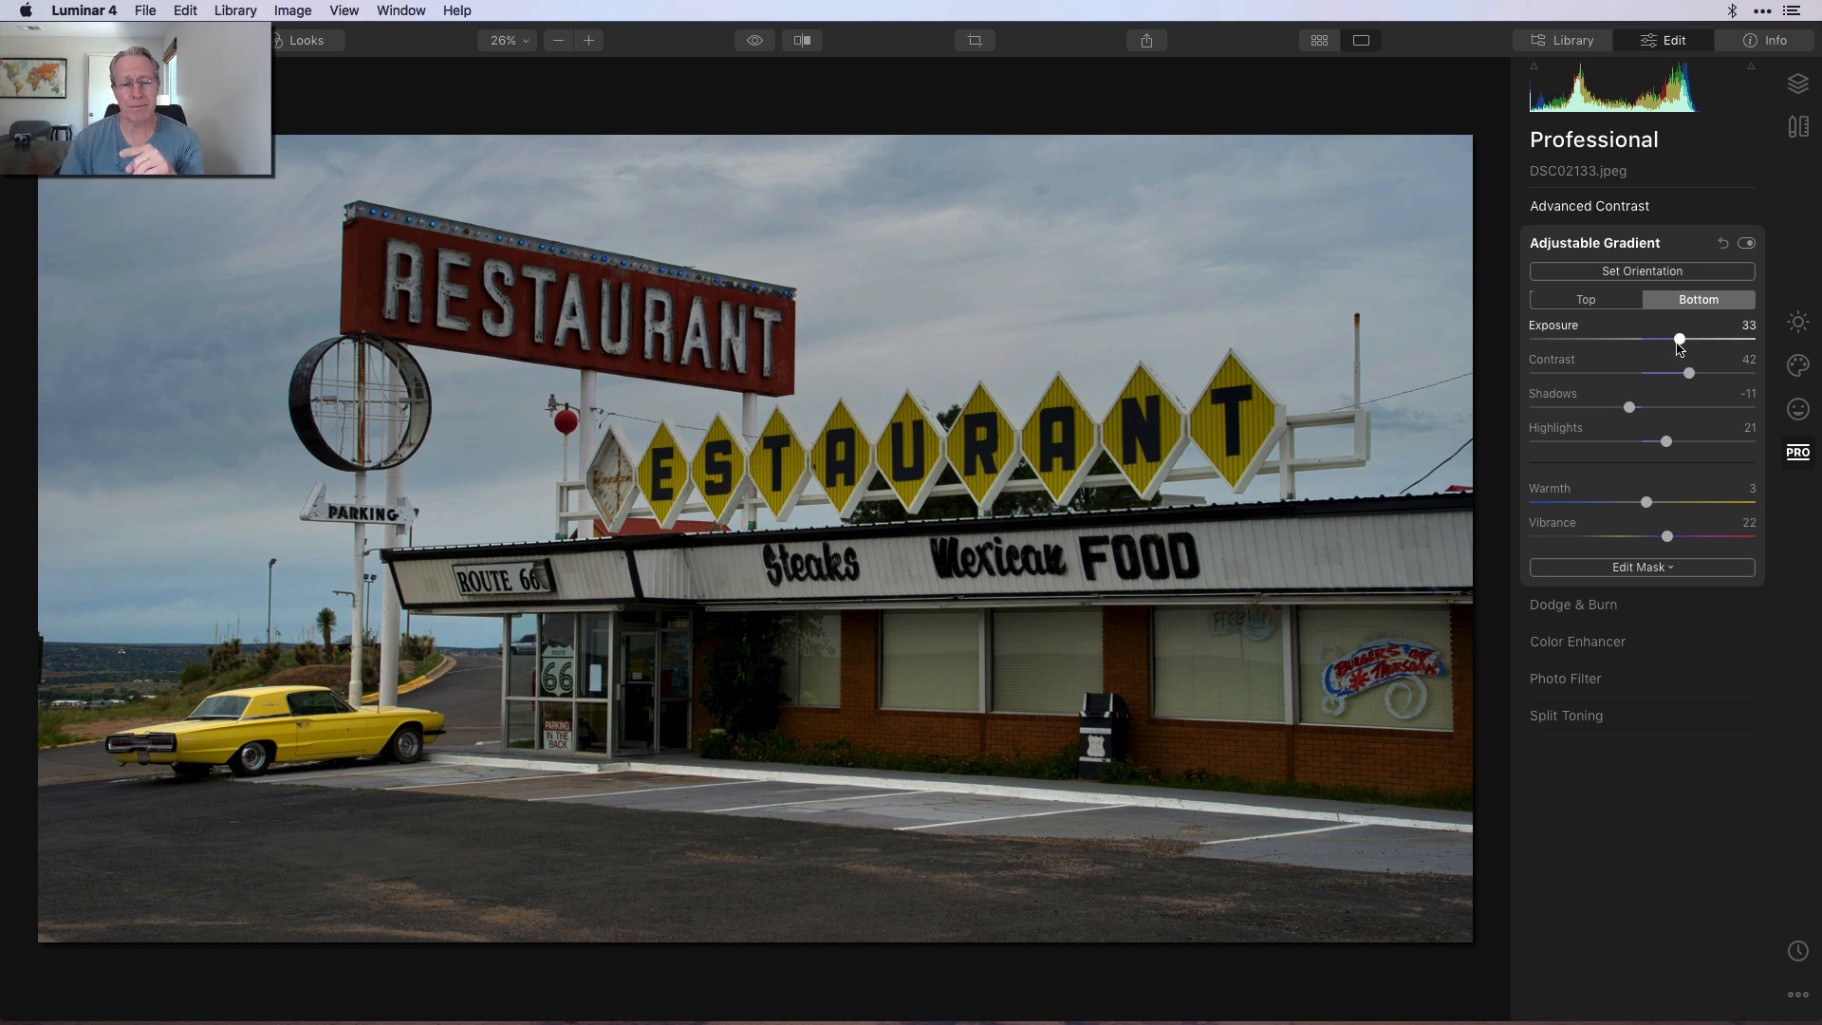
left_click(1745, 243)
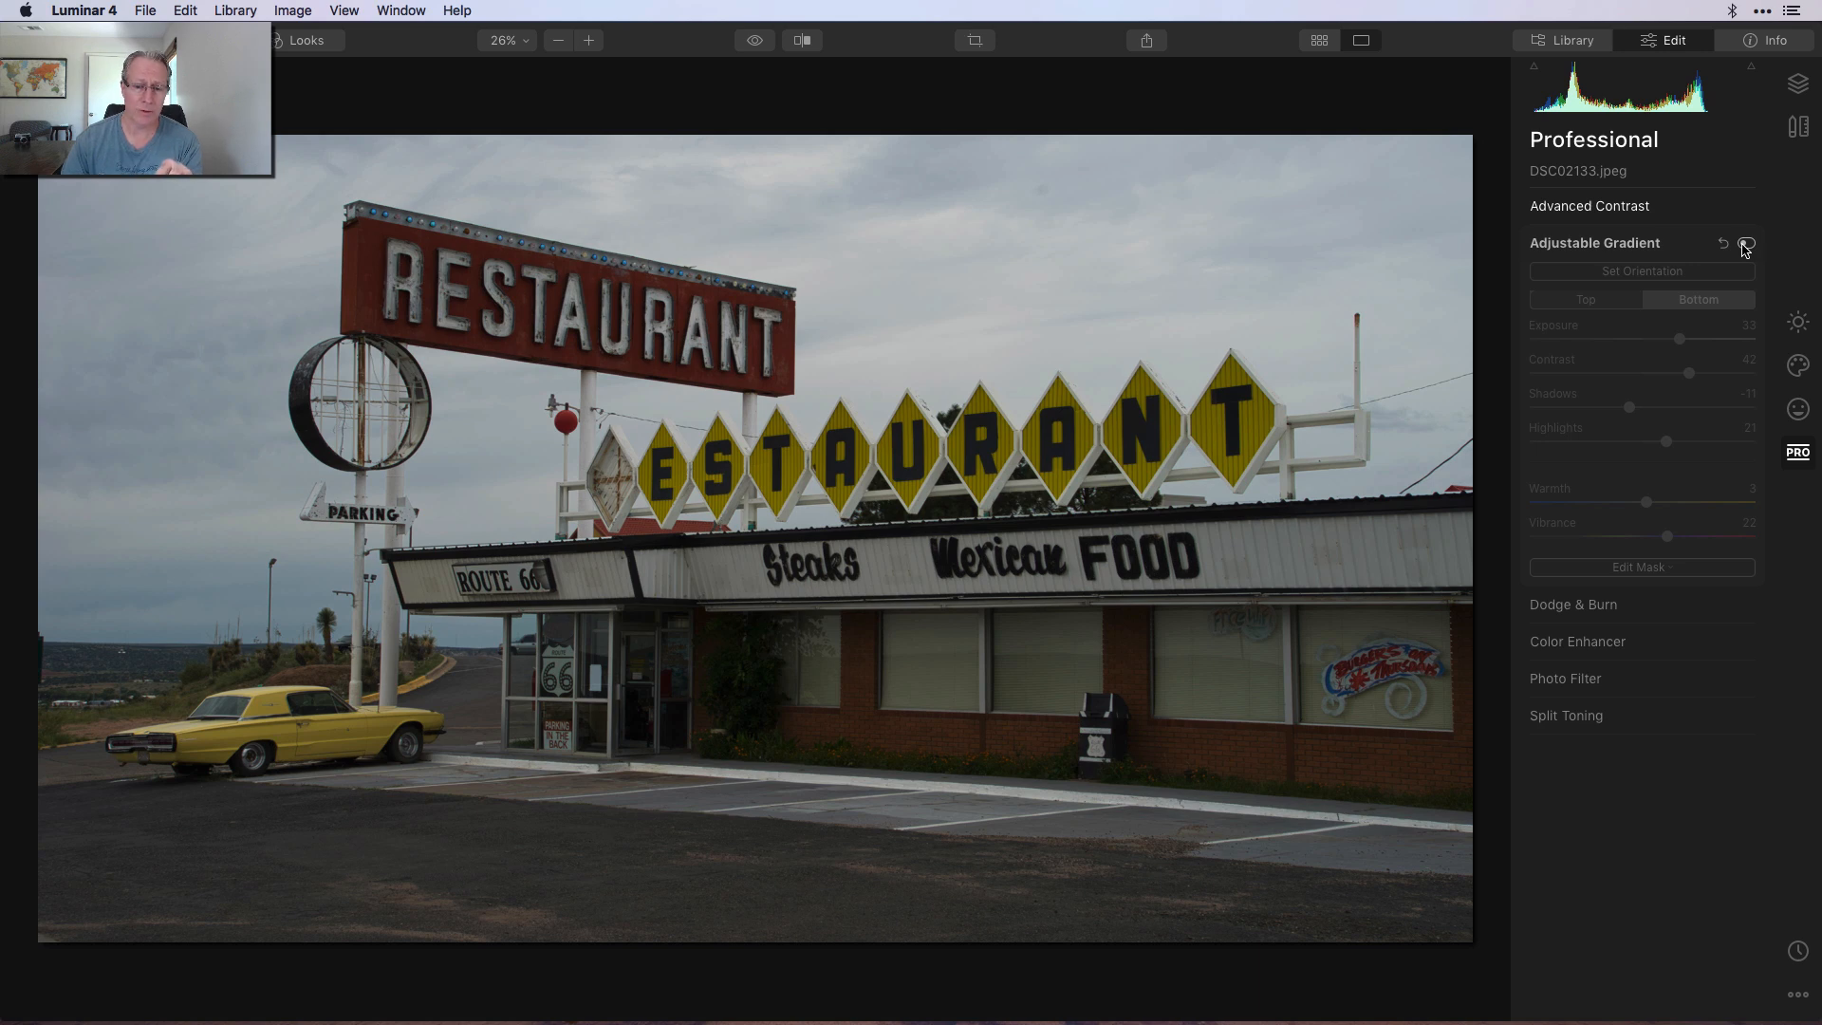
left_click(1745, 245)
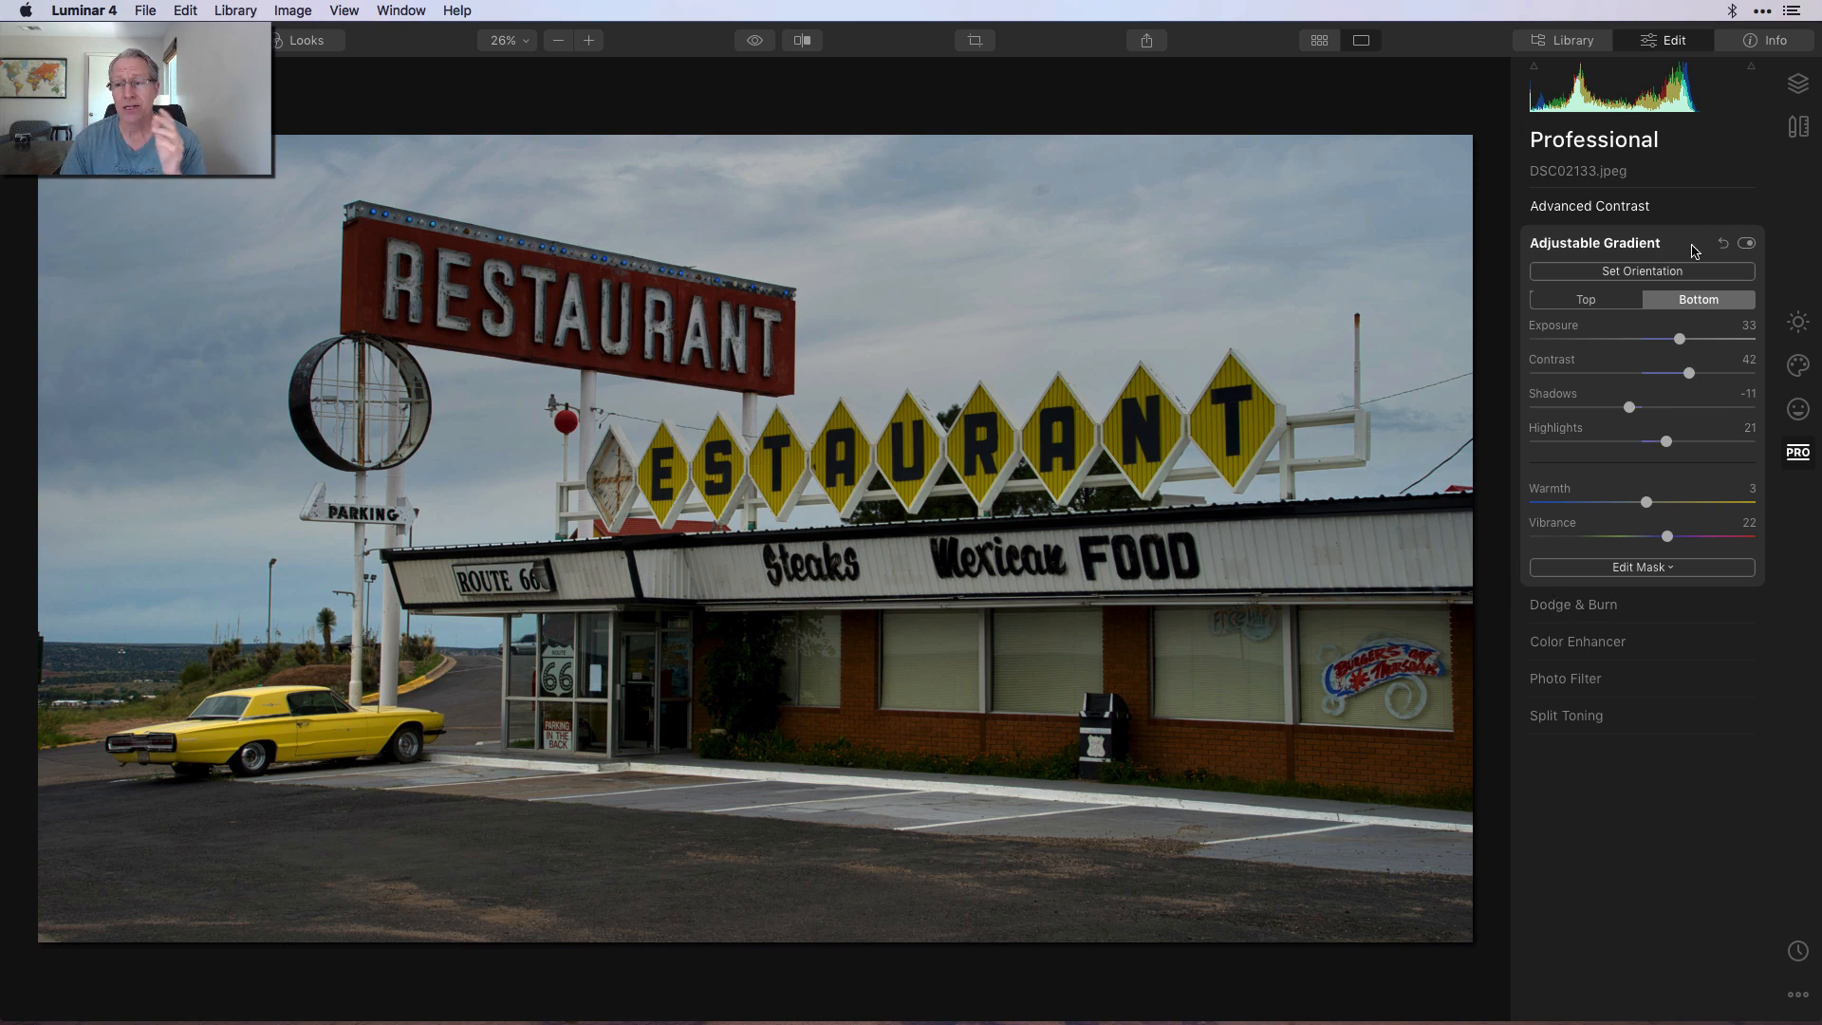
left_click(1746, 244)
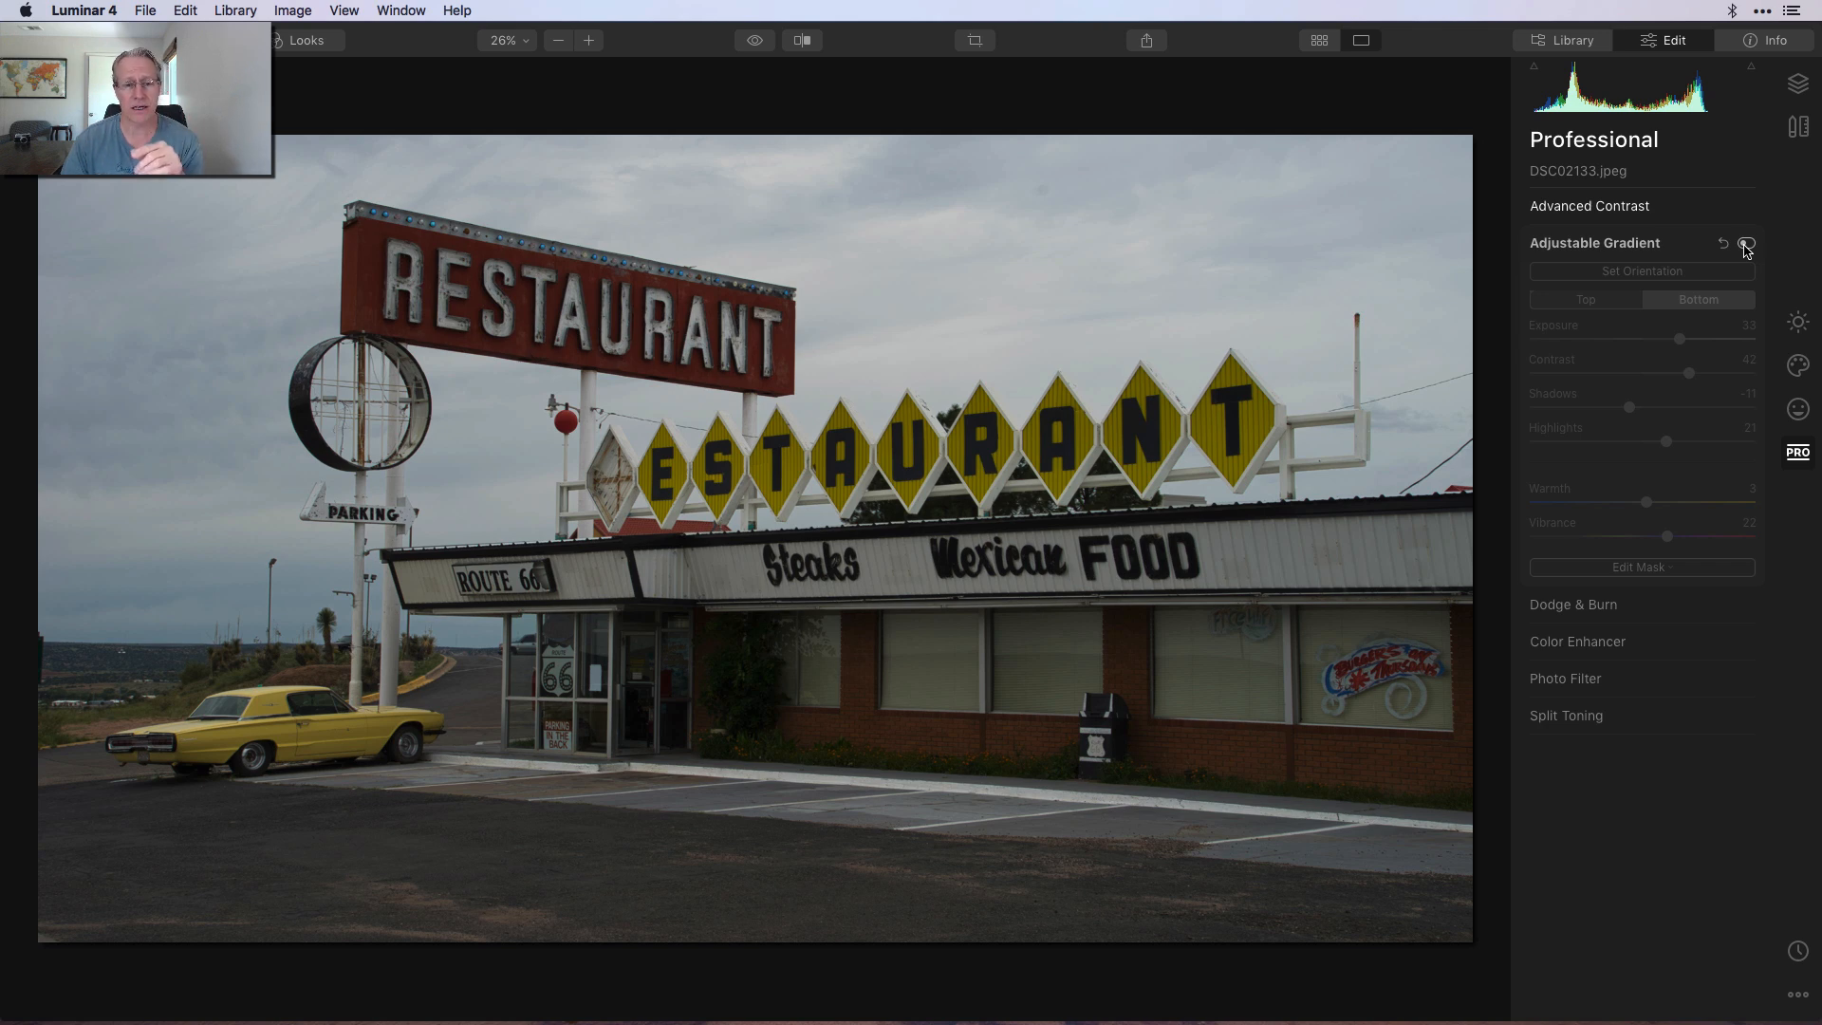
left_click(1746, 244)
left_click(1689, 244)
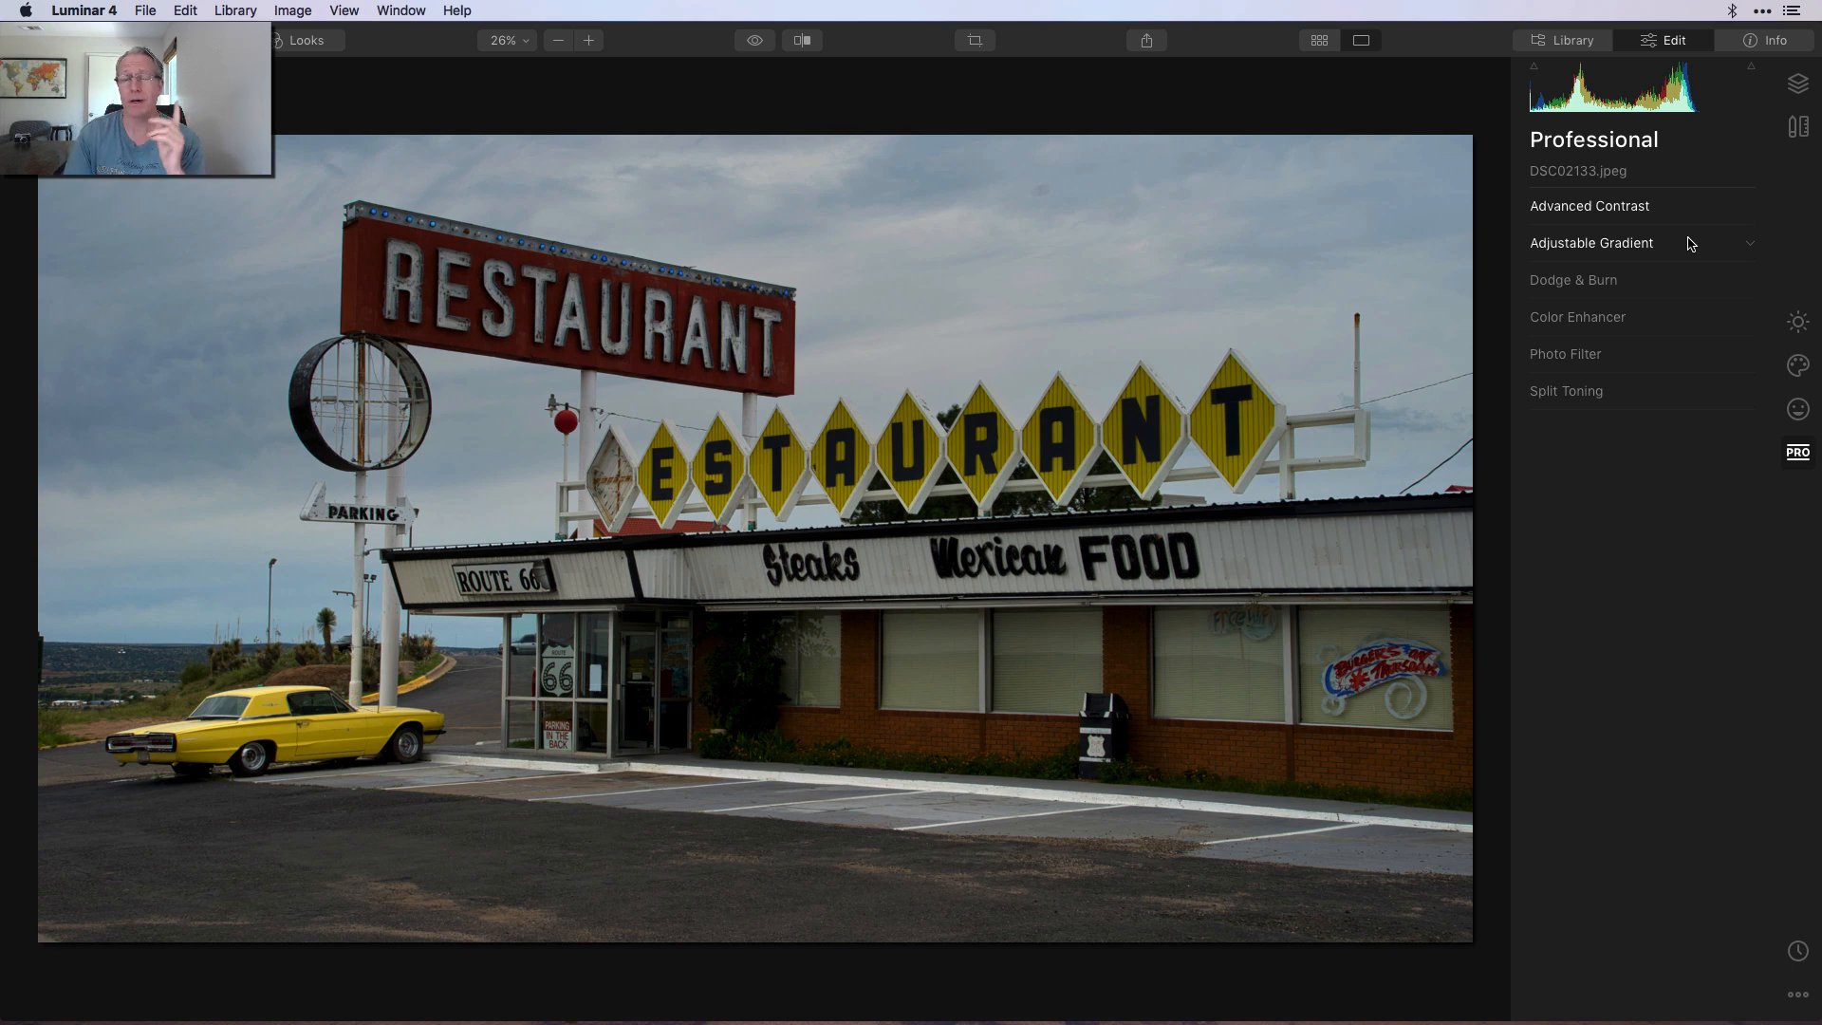
Enable the Dodge & Burn filter and compare the photo with and without the painted adjustments, leaving it on.
left_click(1643, 284)
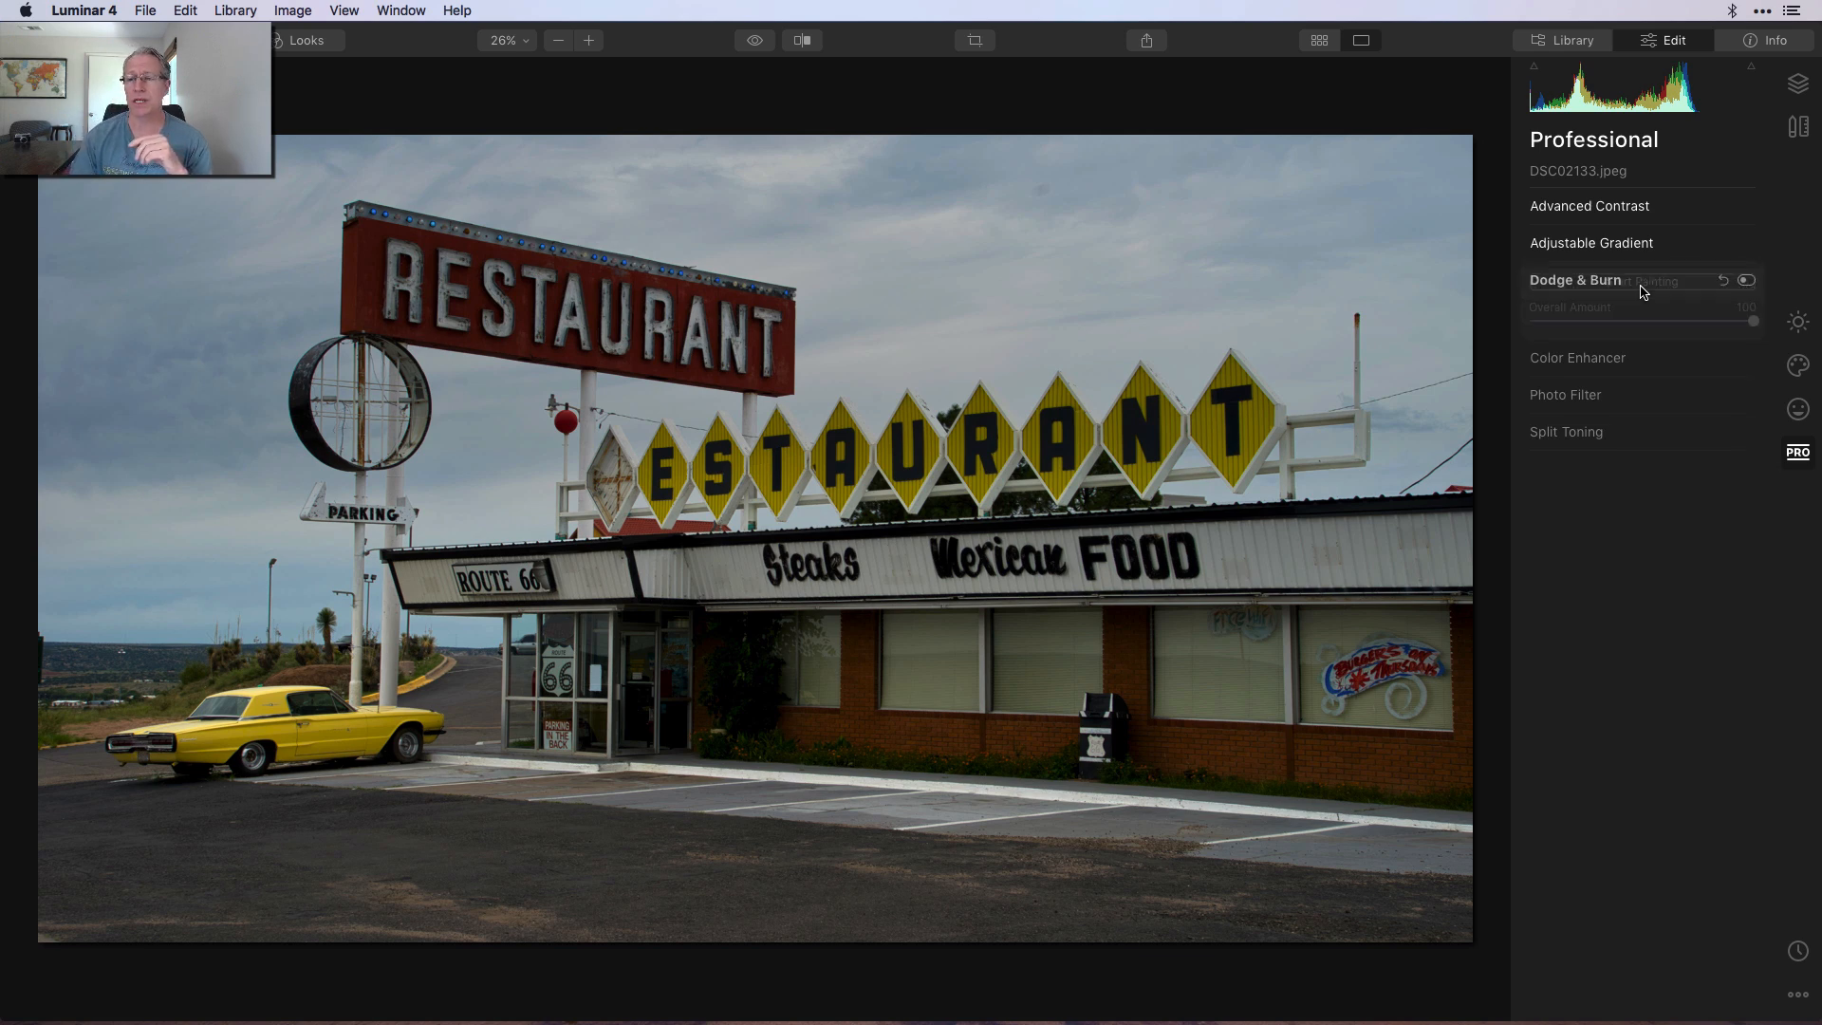
left_click(1745, 281)
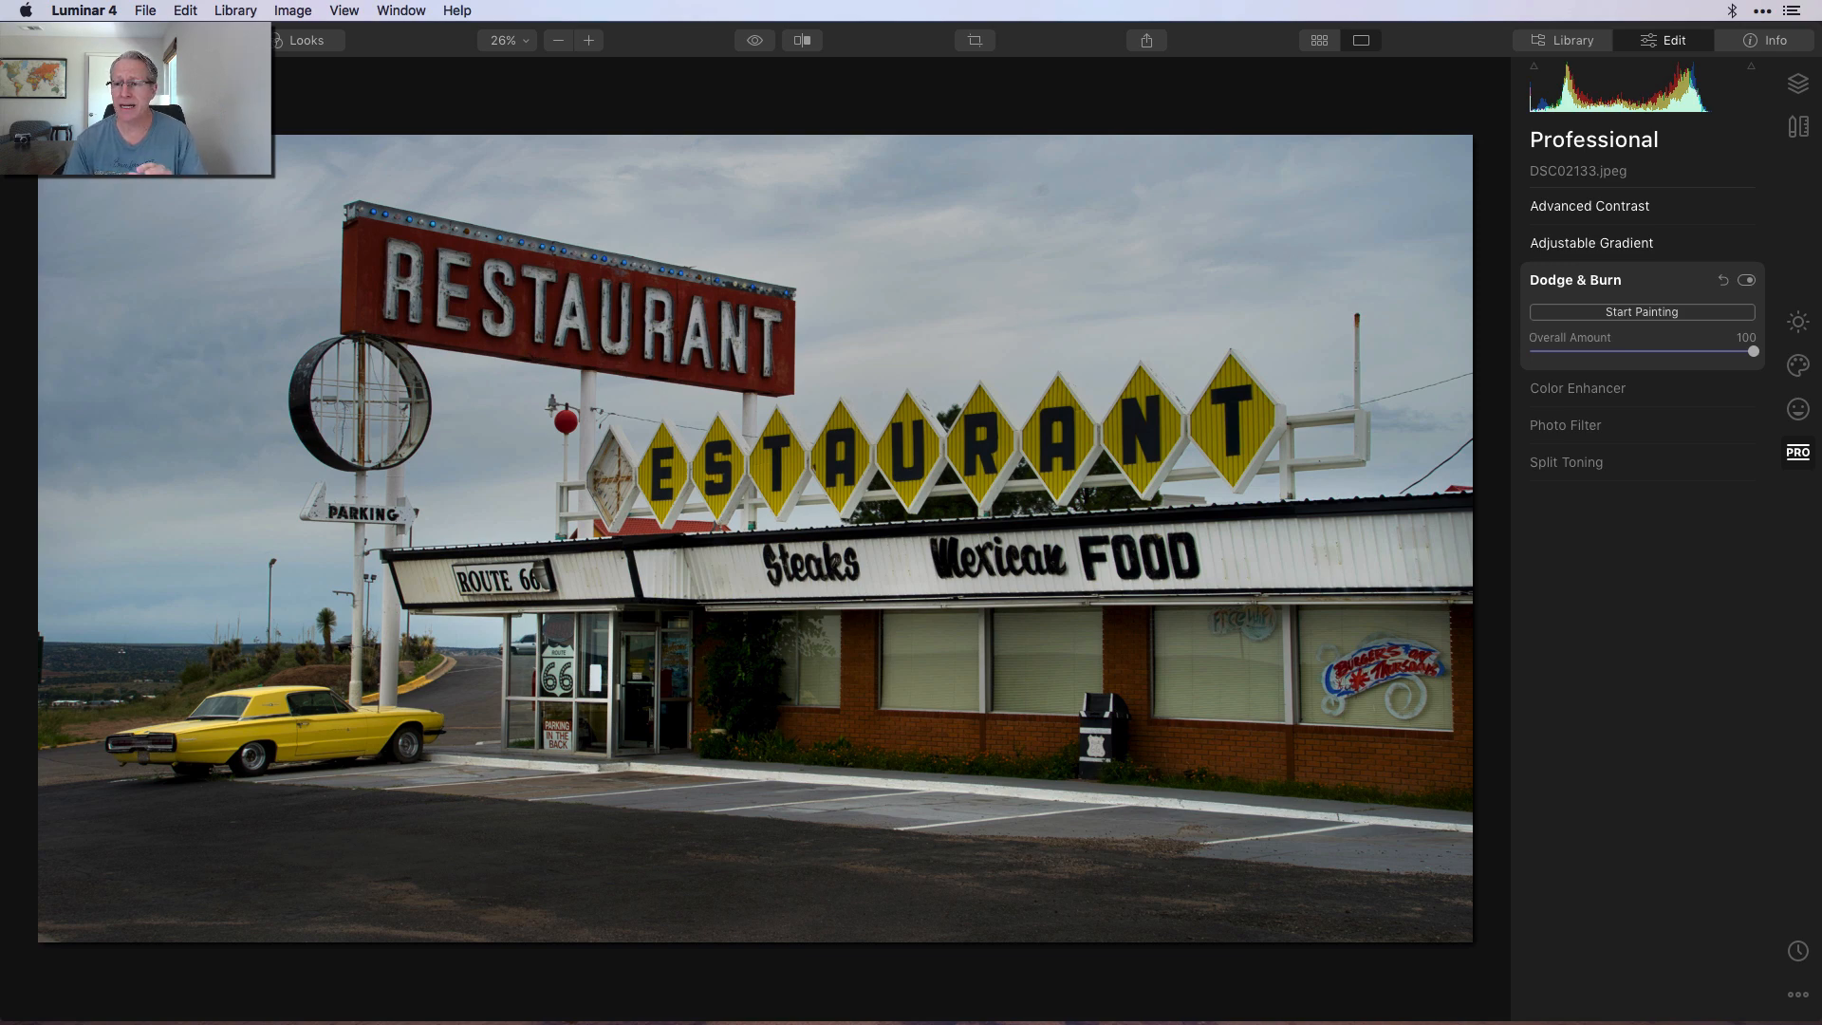
left_click(1746, 281)
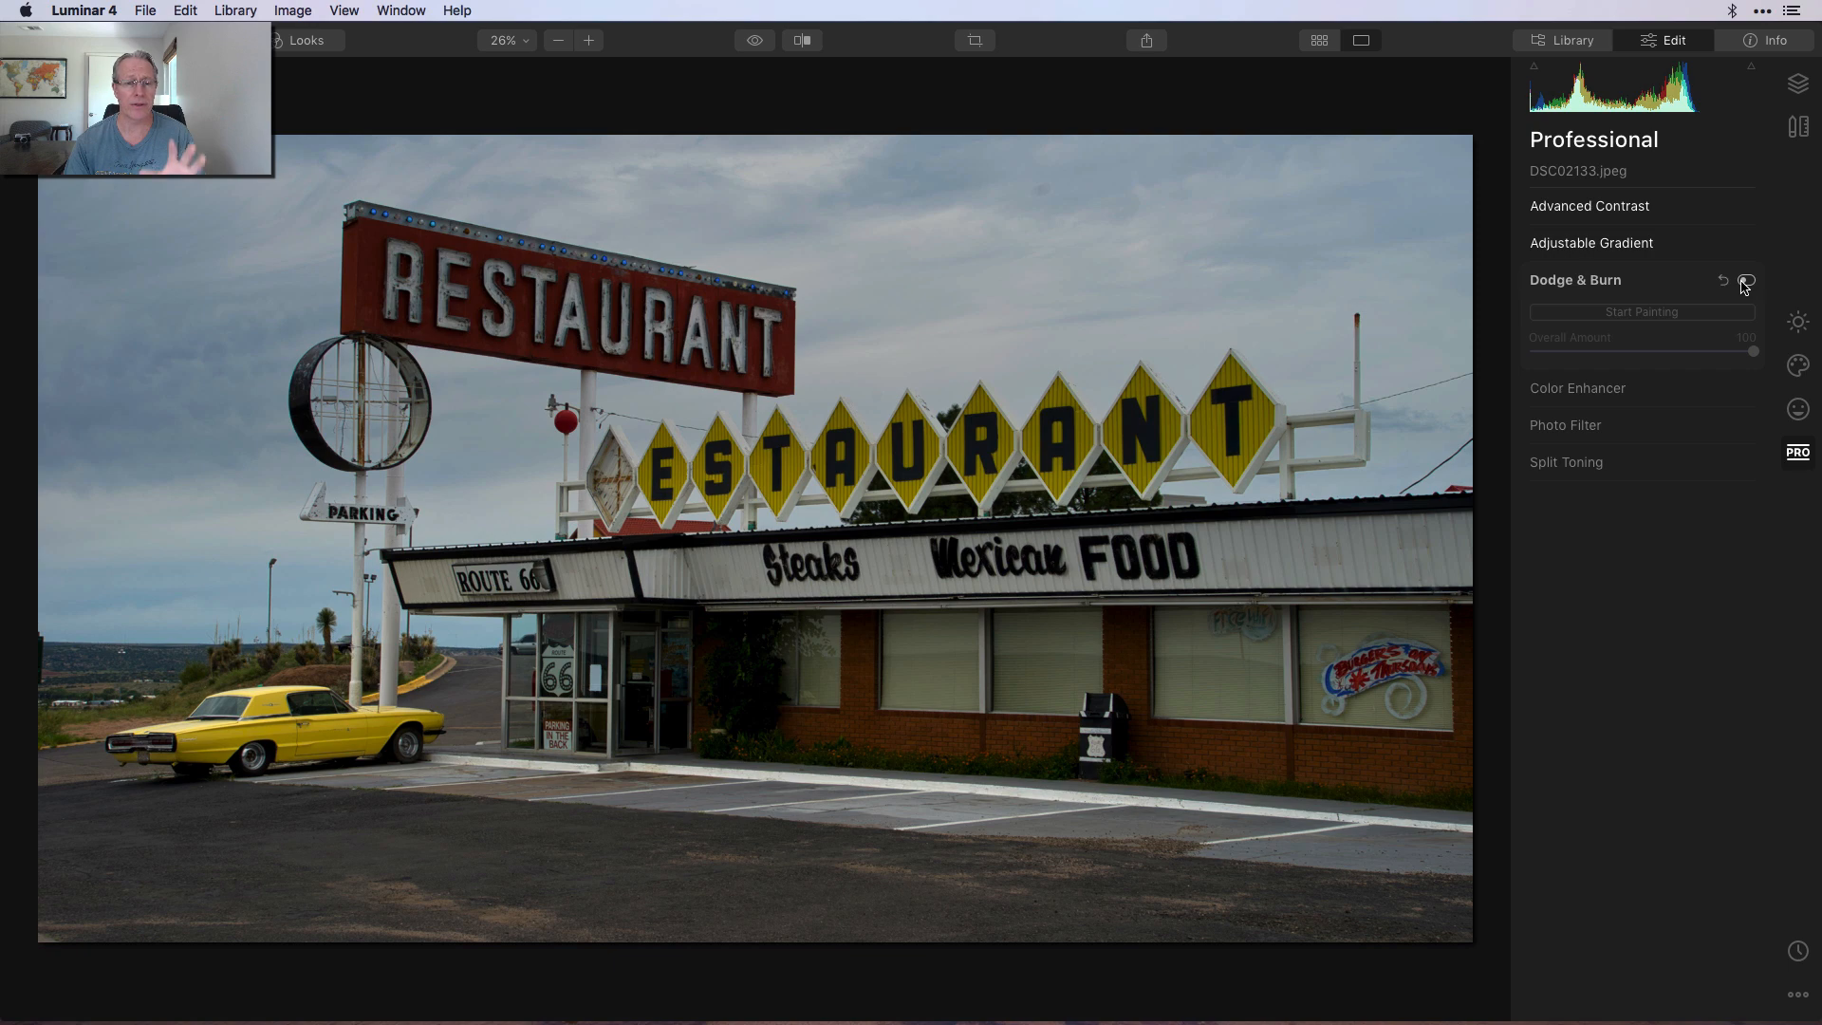
left_click(1746, 281)
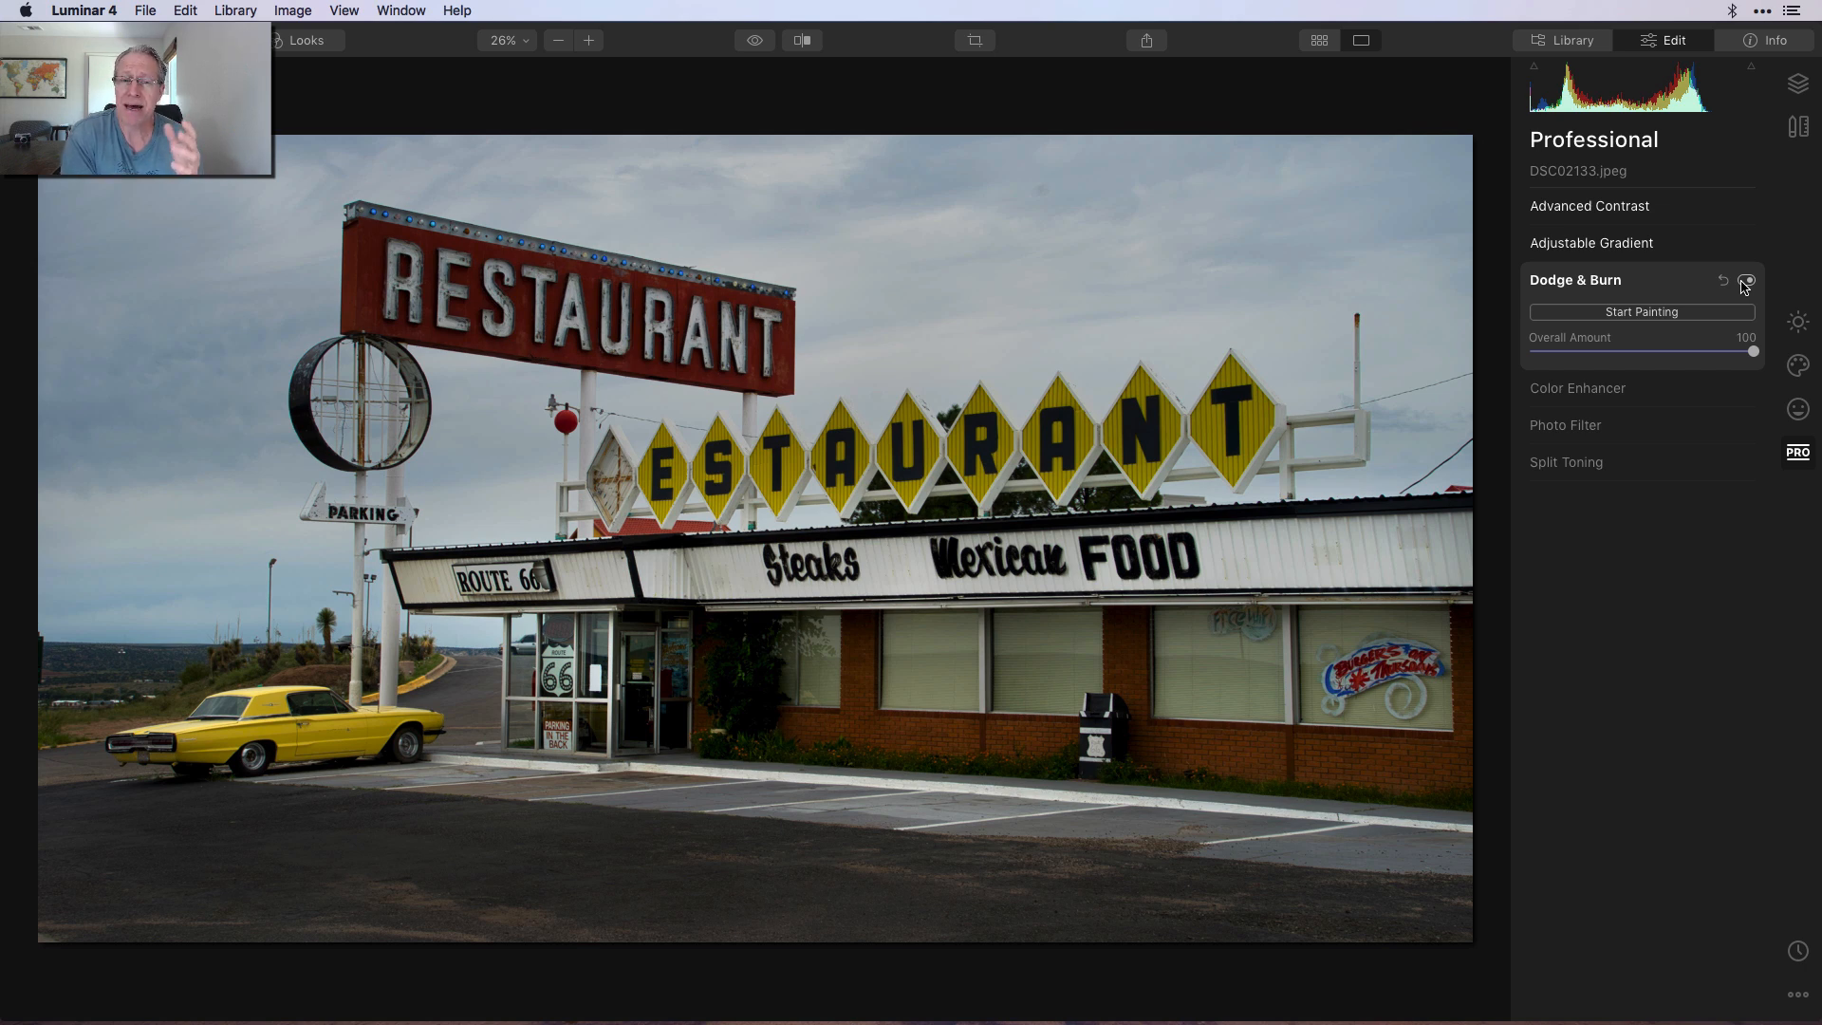
left_click(1745, 281)
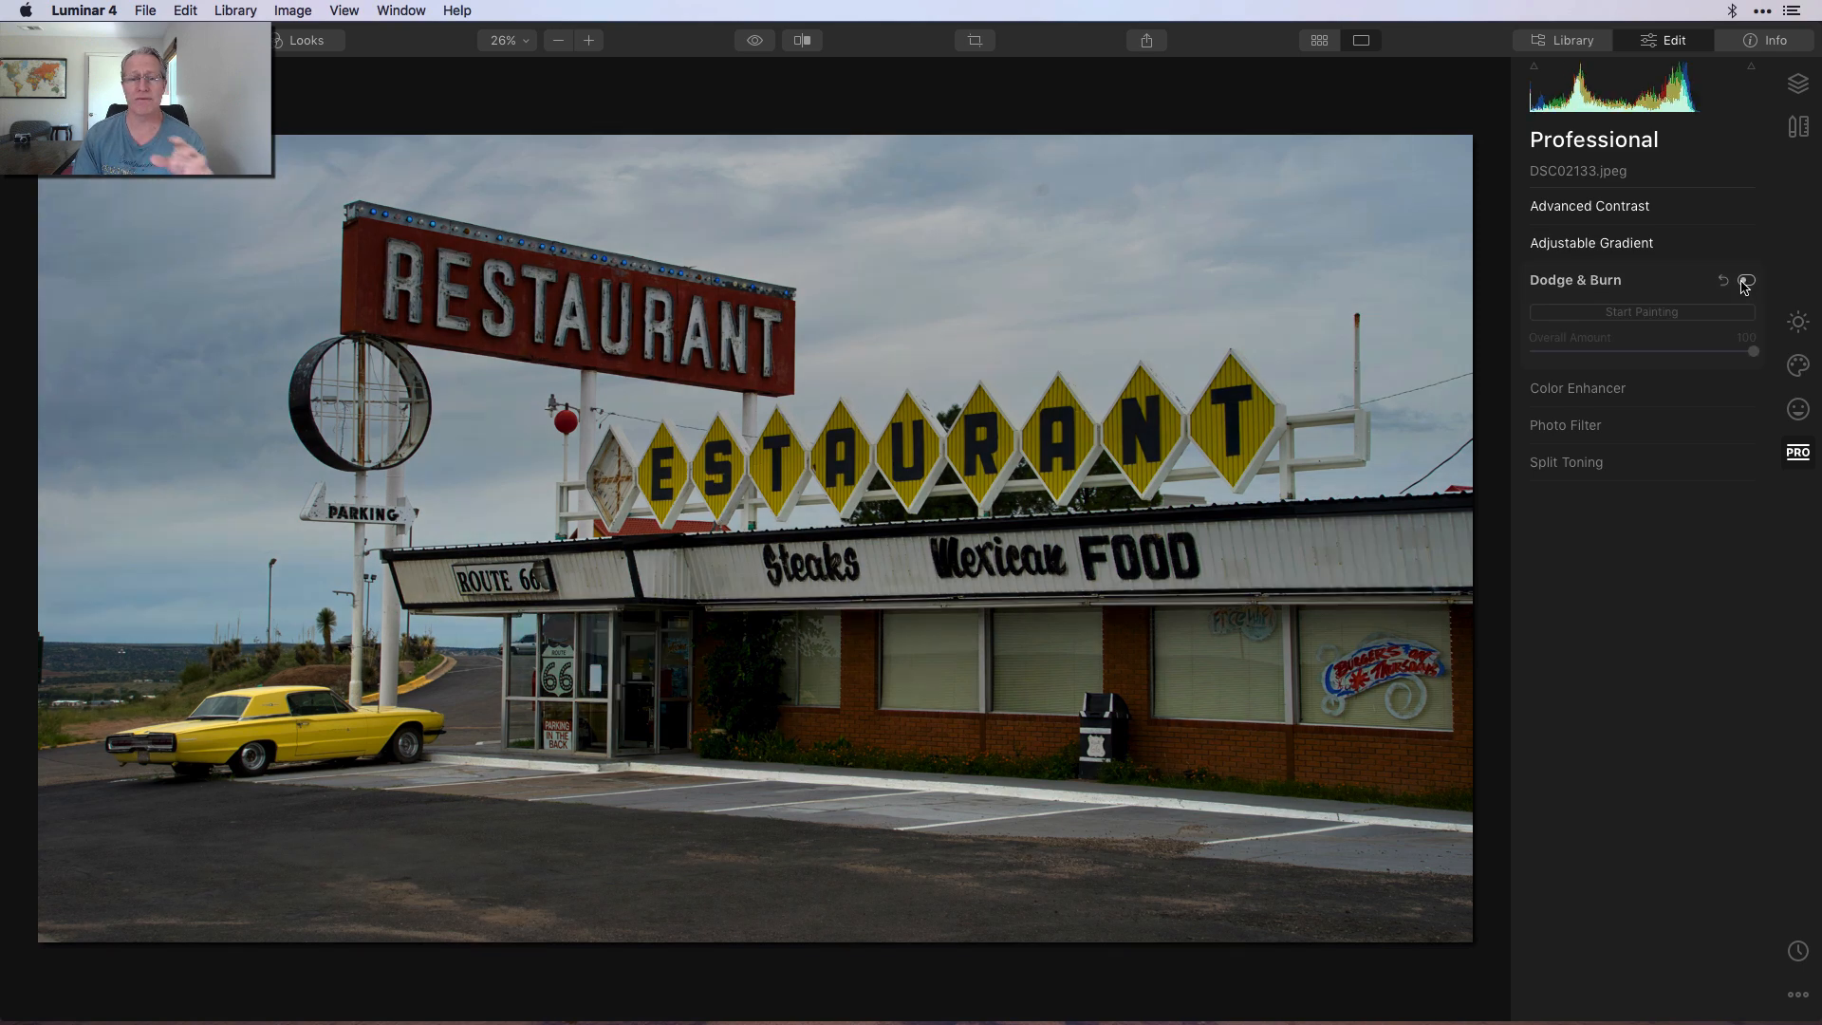
left_click(1745, 281)
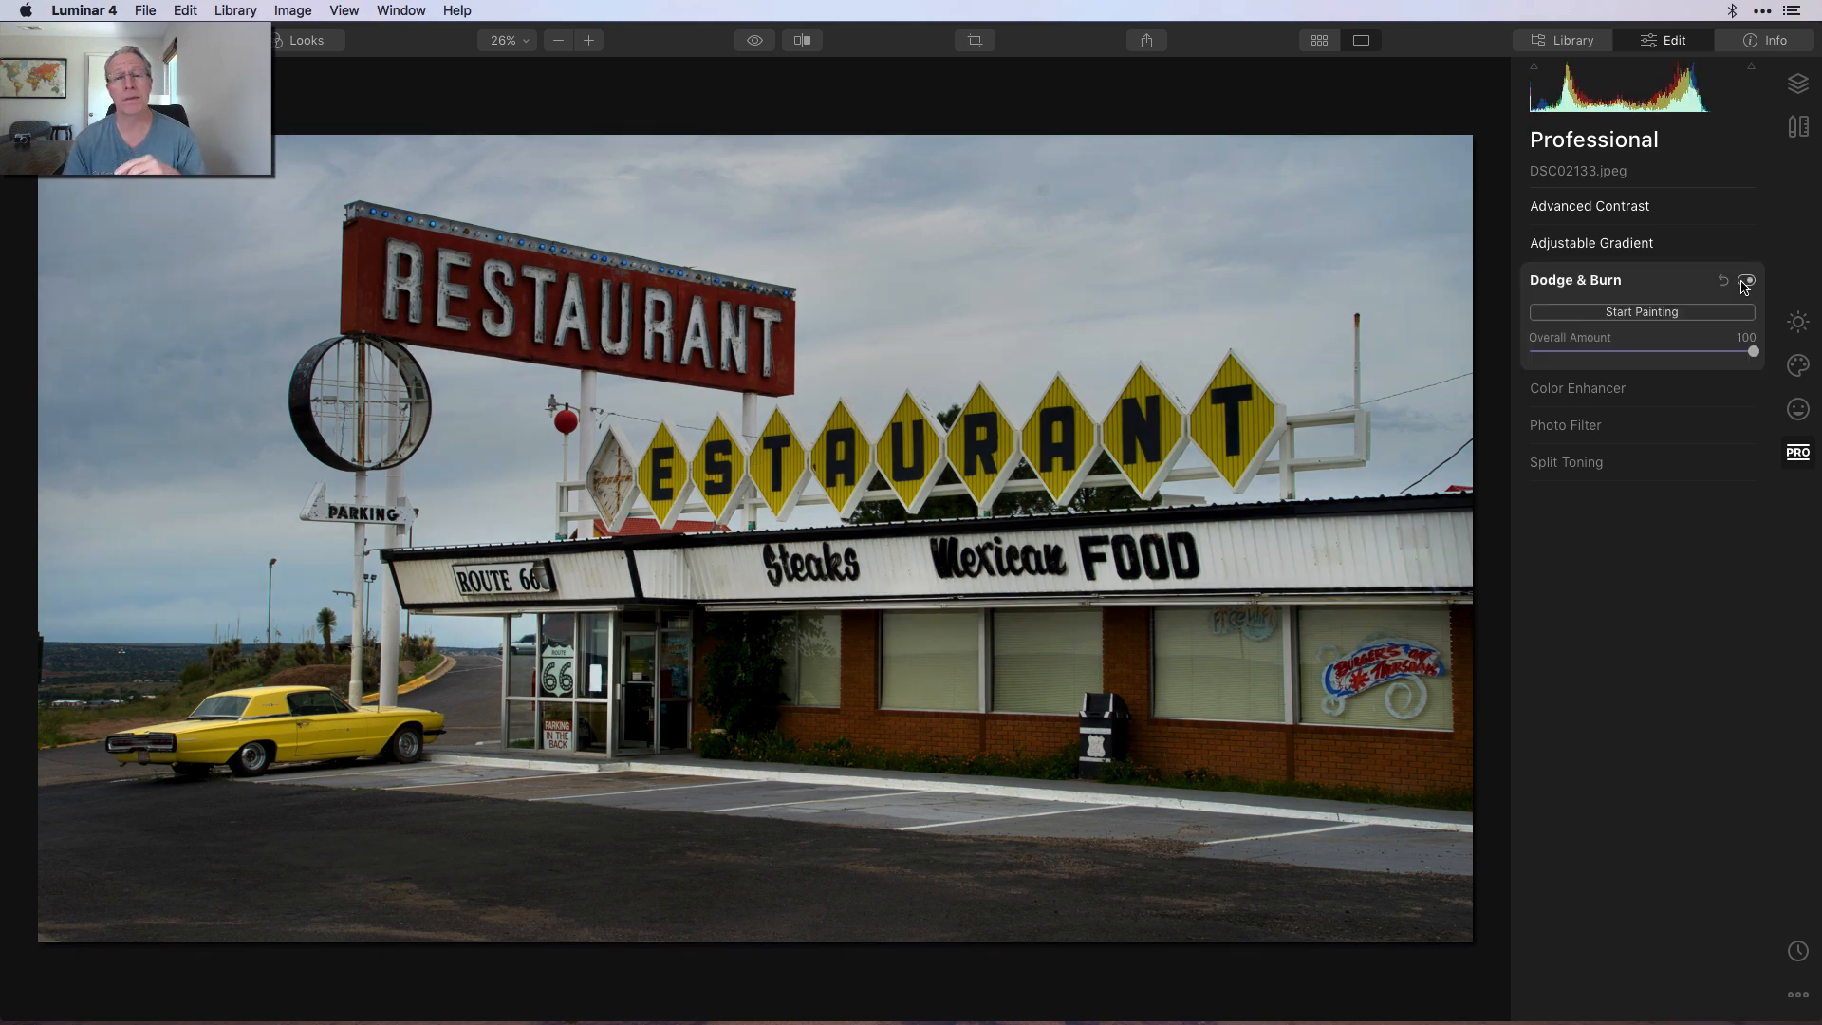
Enable the Color Enhancer filter and compare the photo's colors with and without it, leaving the filter on.
left_click(1654, 389)
left_click(1747, 317)
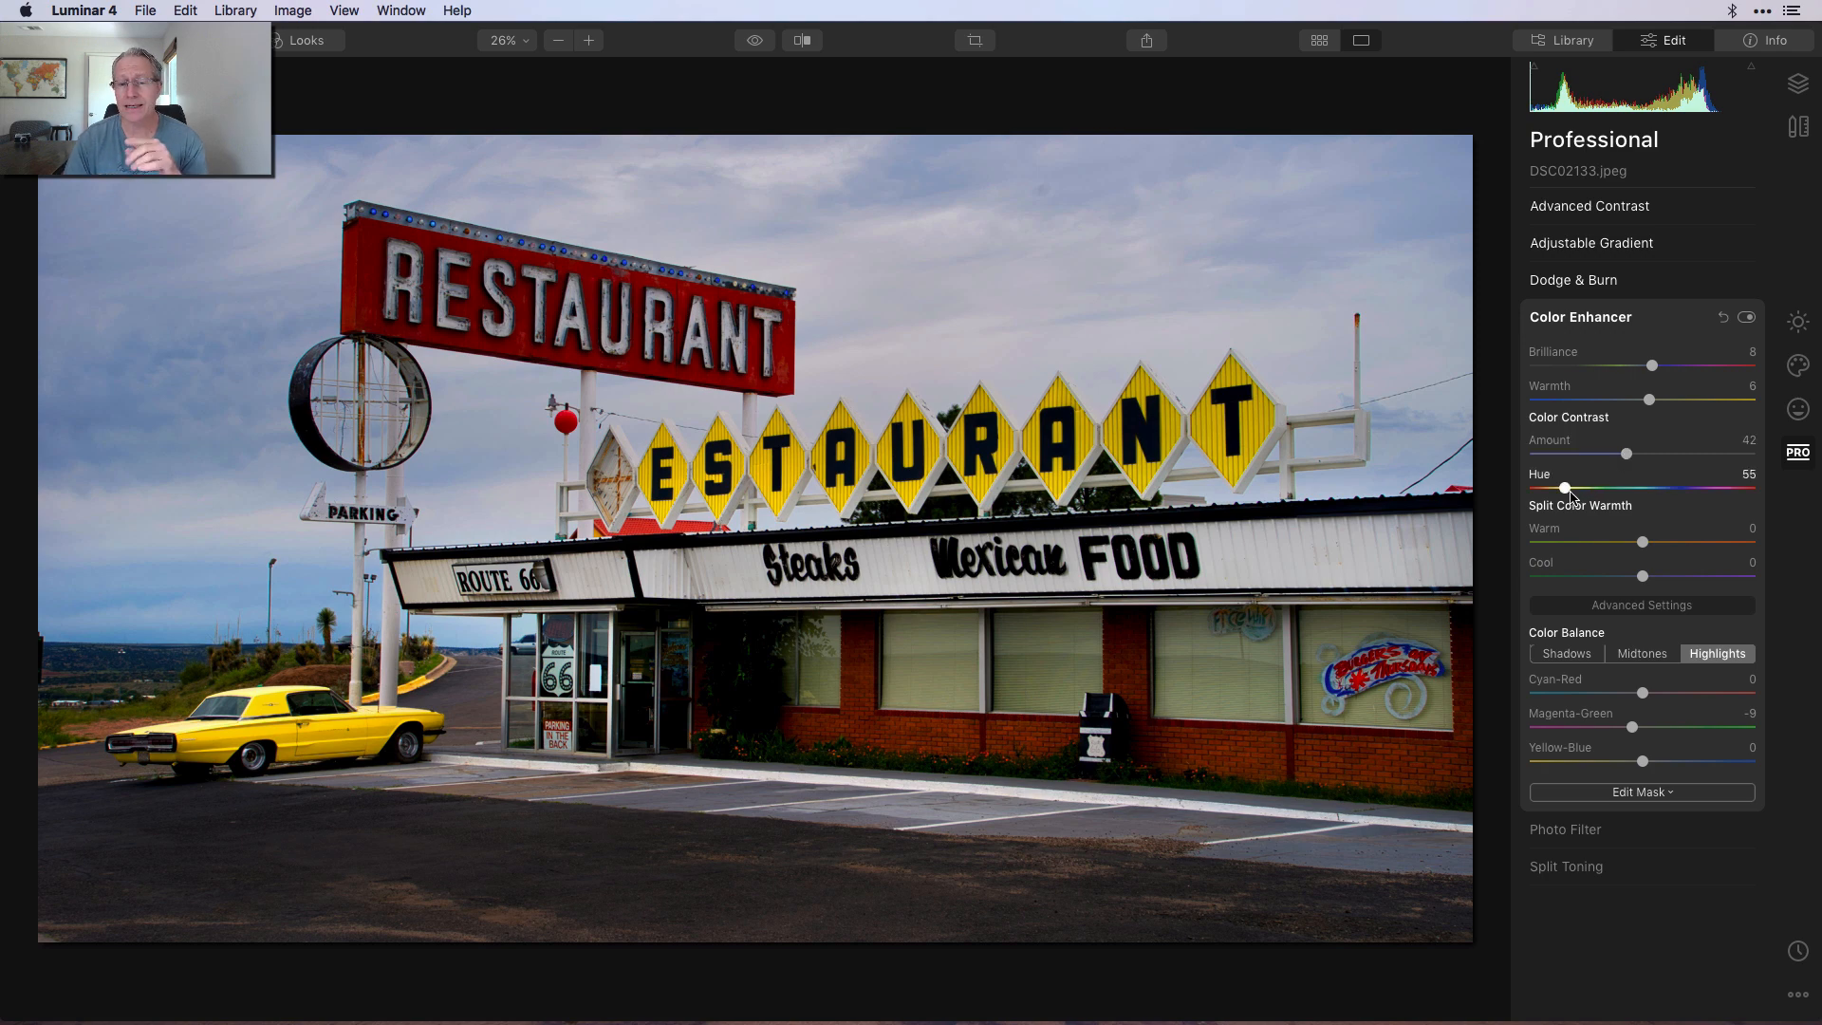
left_click(1745, 318)
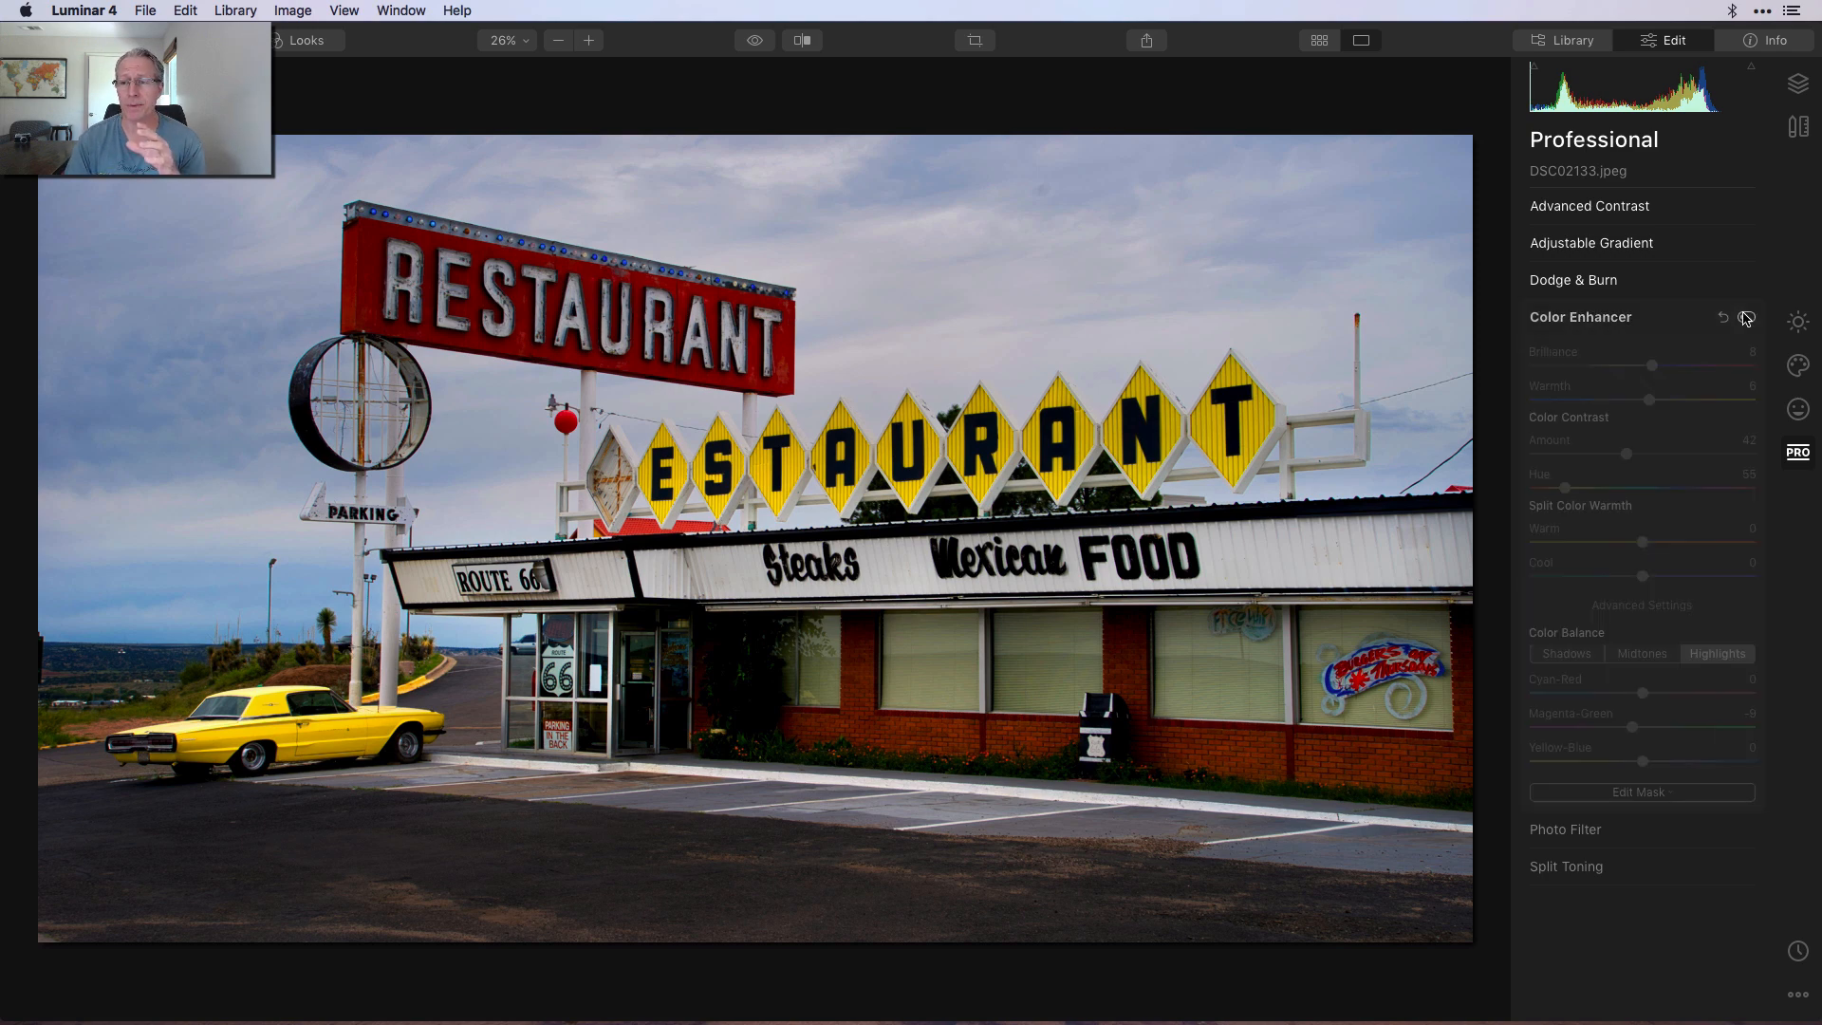
left_click(1745, 318)
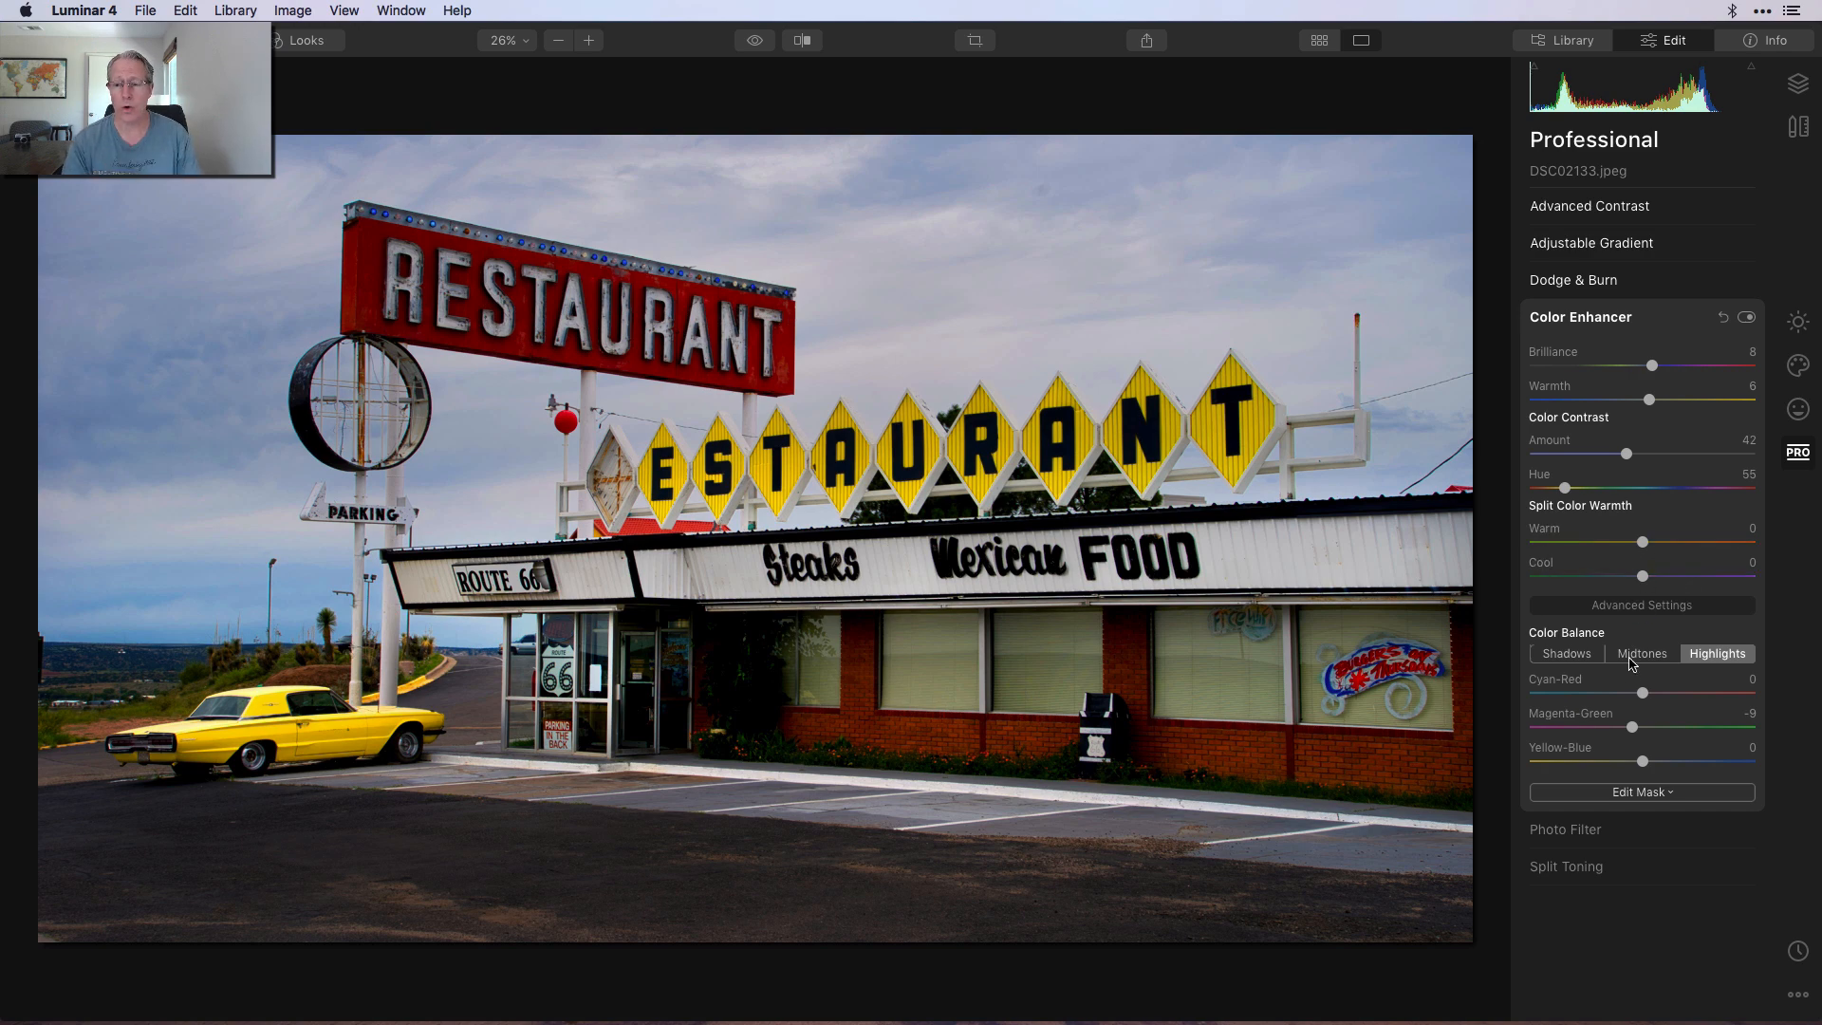
Review the Color Enhancer's Color Balance settings for Shadows, Midtones and Highlights.
left_click(1567, 664)
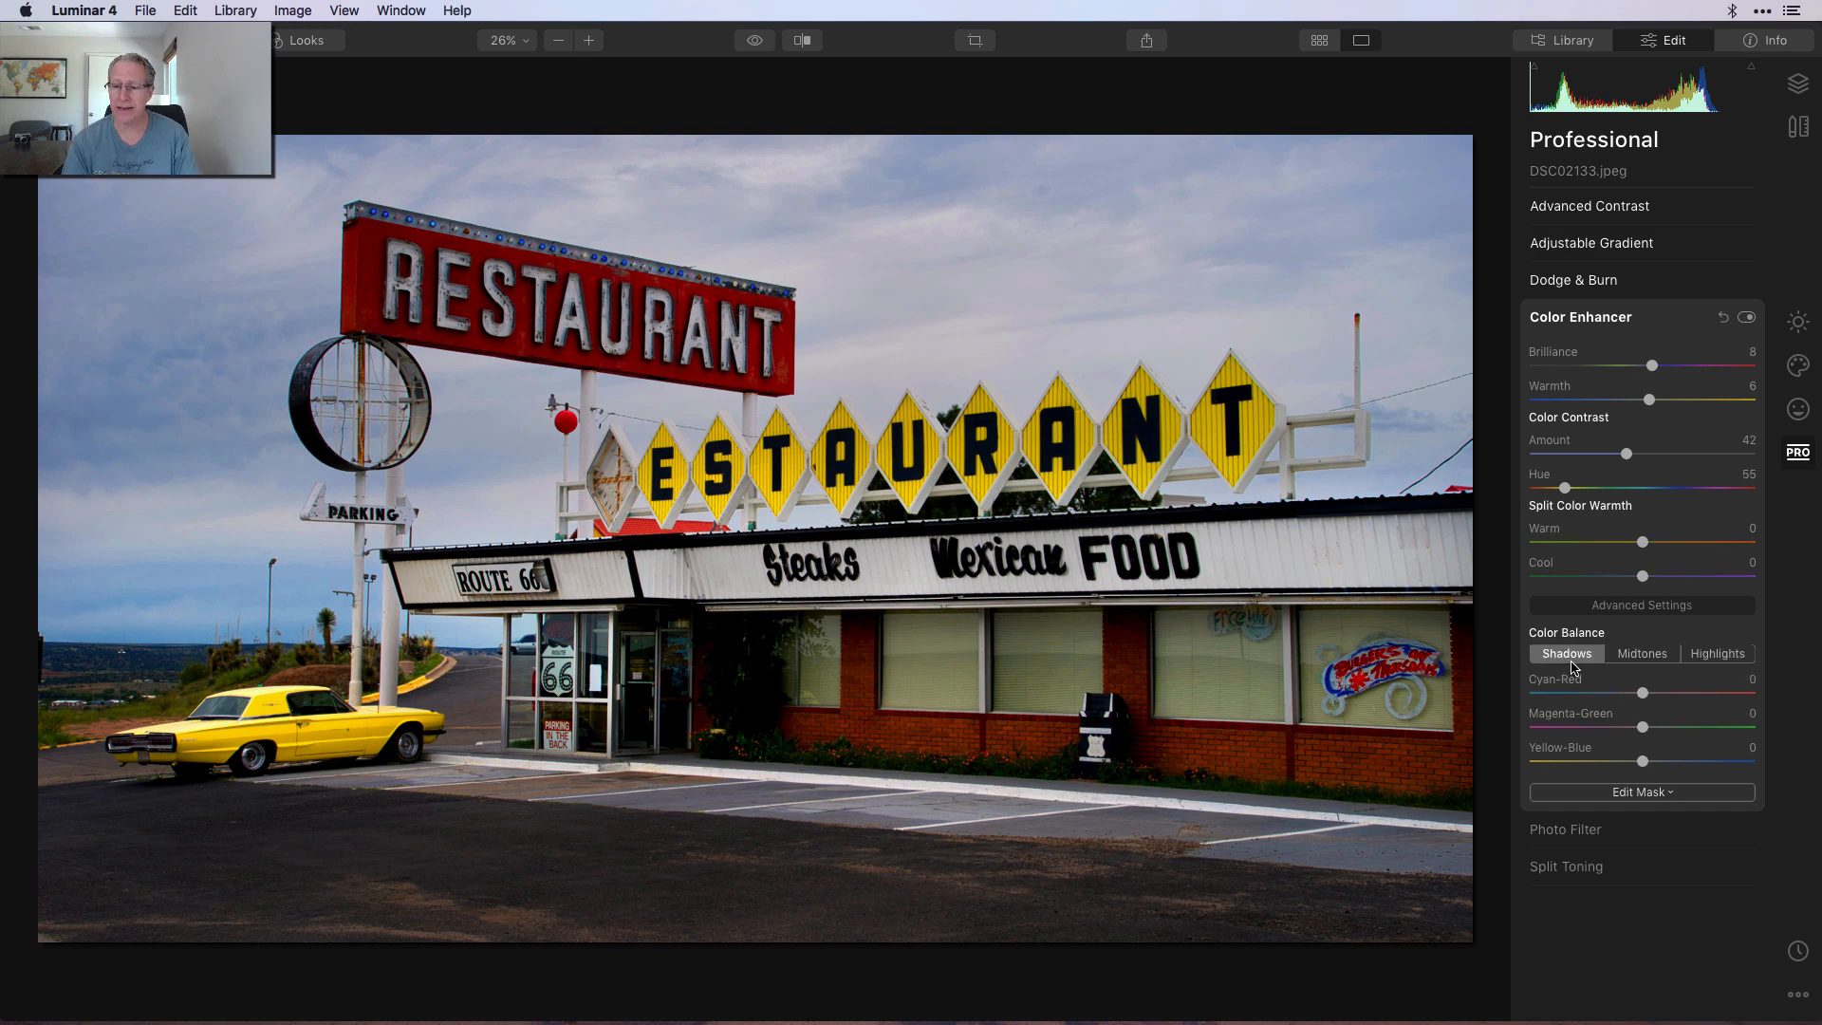
left_click(1632, 664)
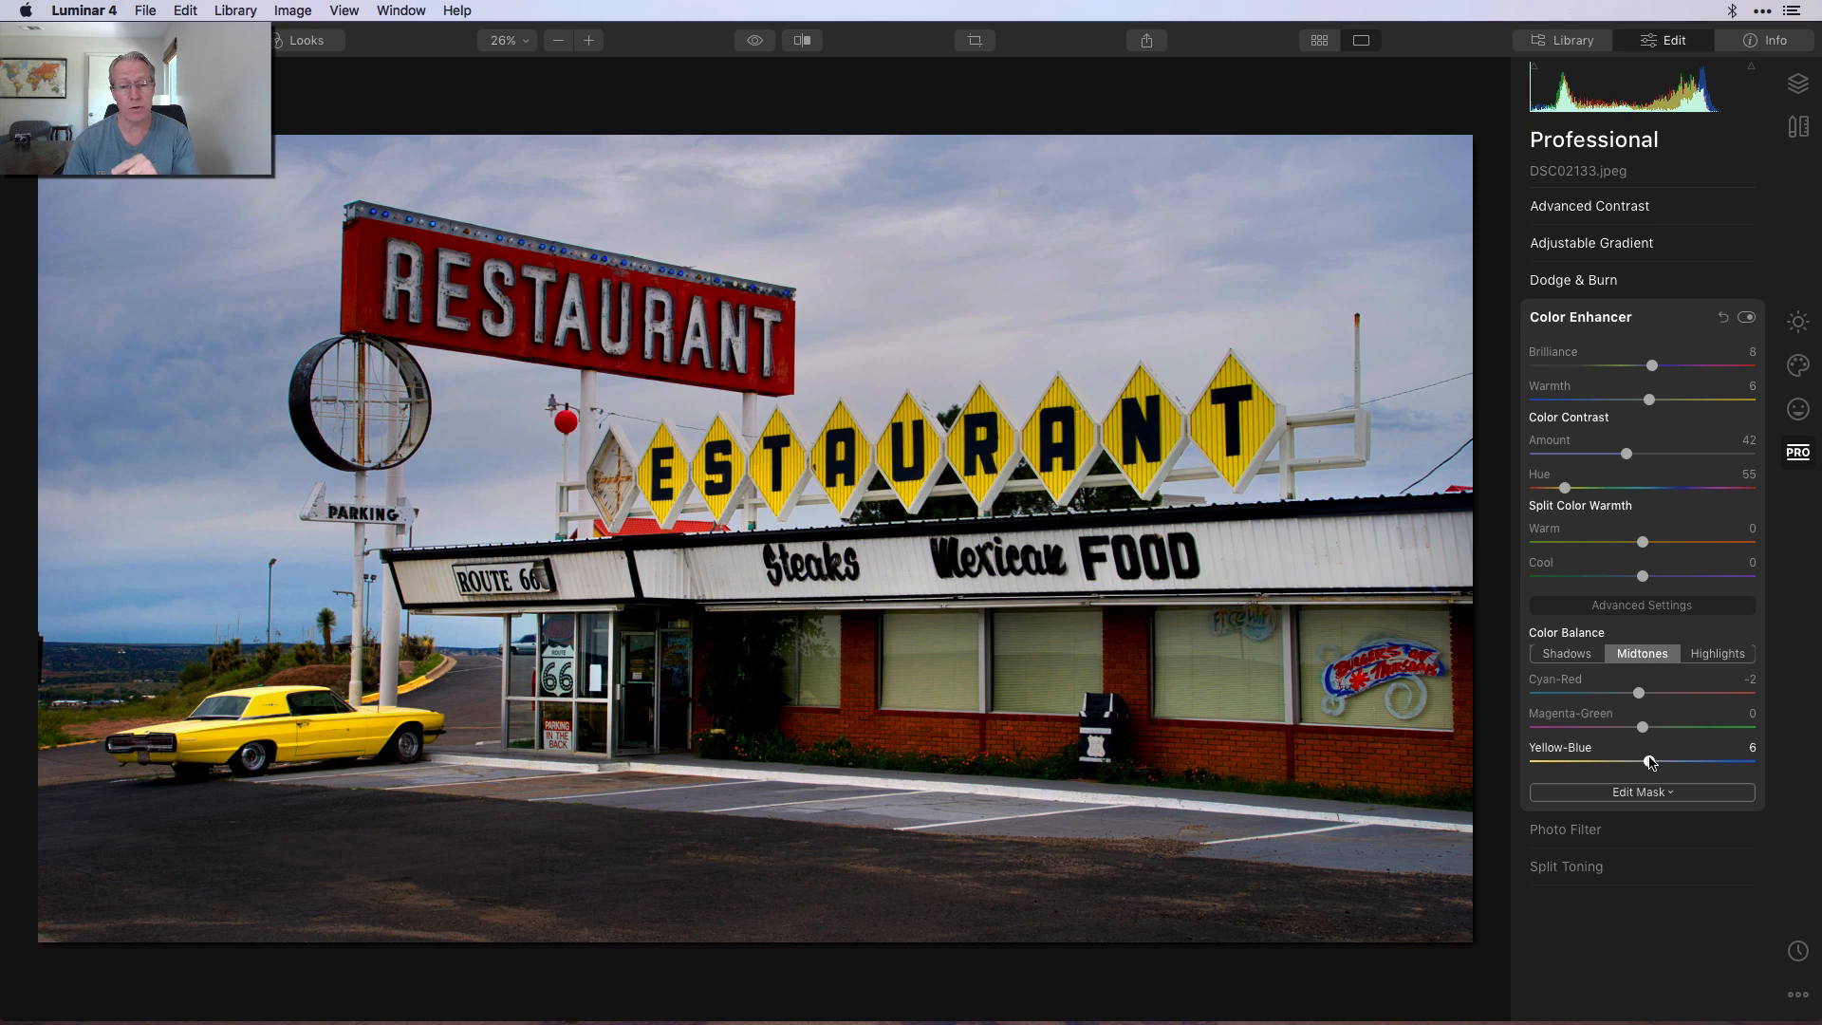
left_click(1718, 653)
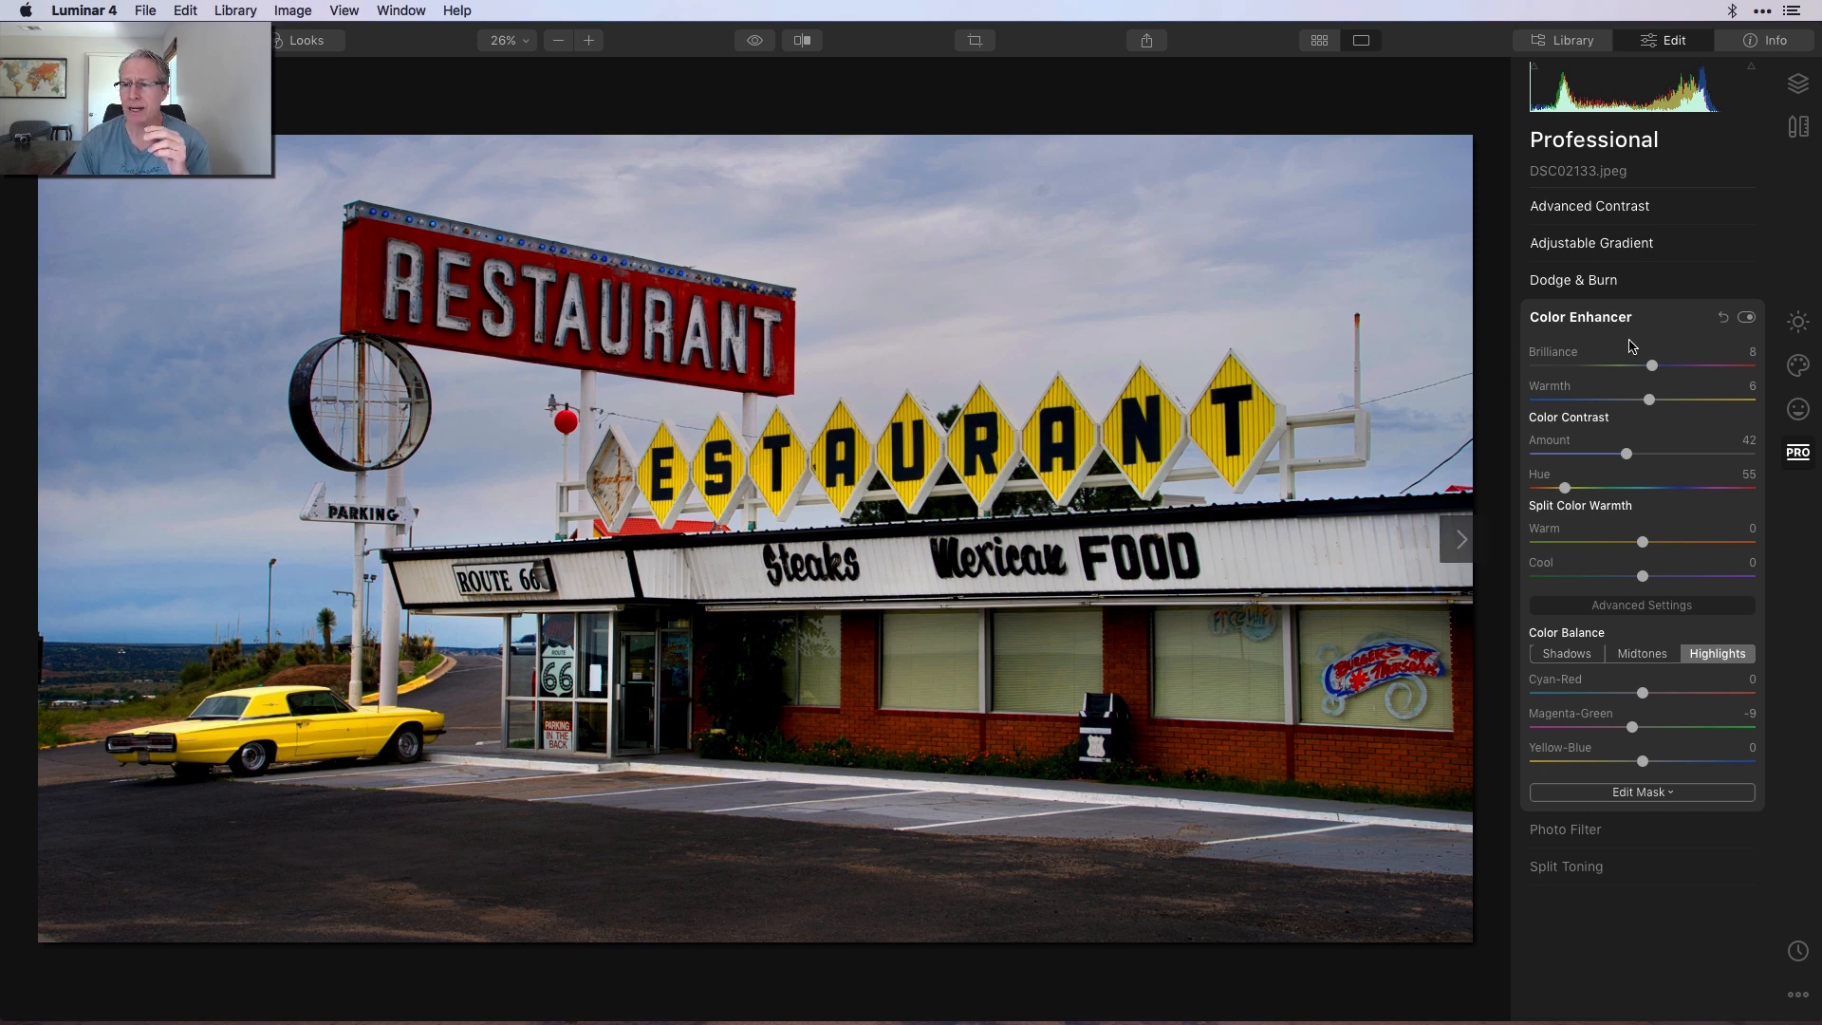
Compare the photo with and without Color Enhancer, leaving the filter on, and collapse its settings.
left_click(1745, 318)
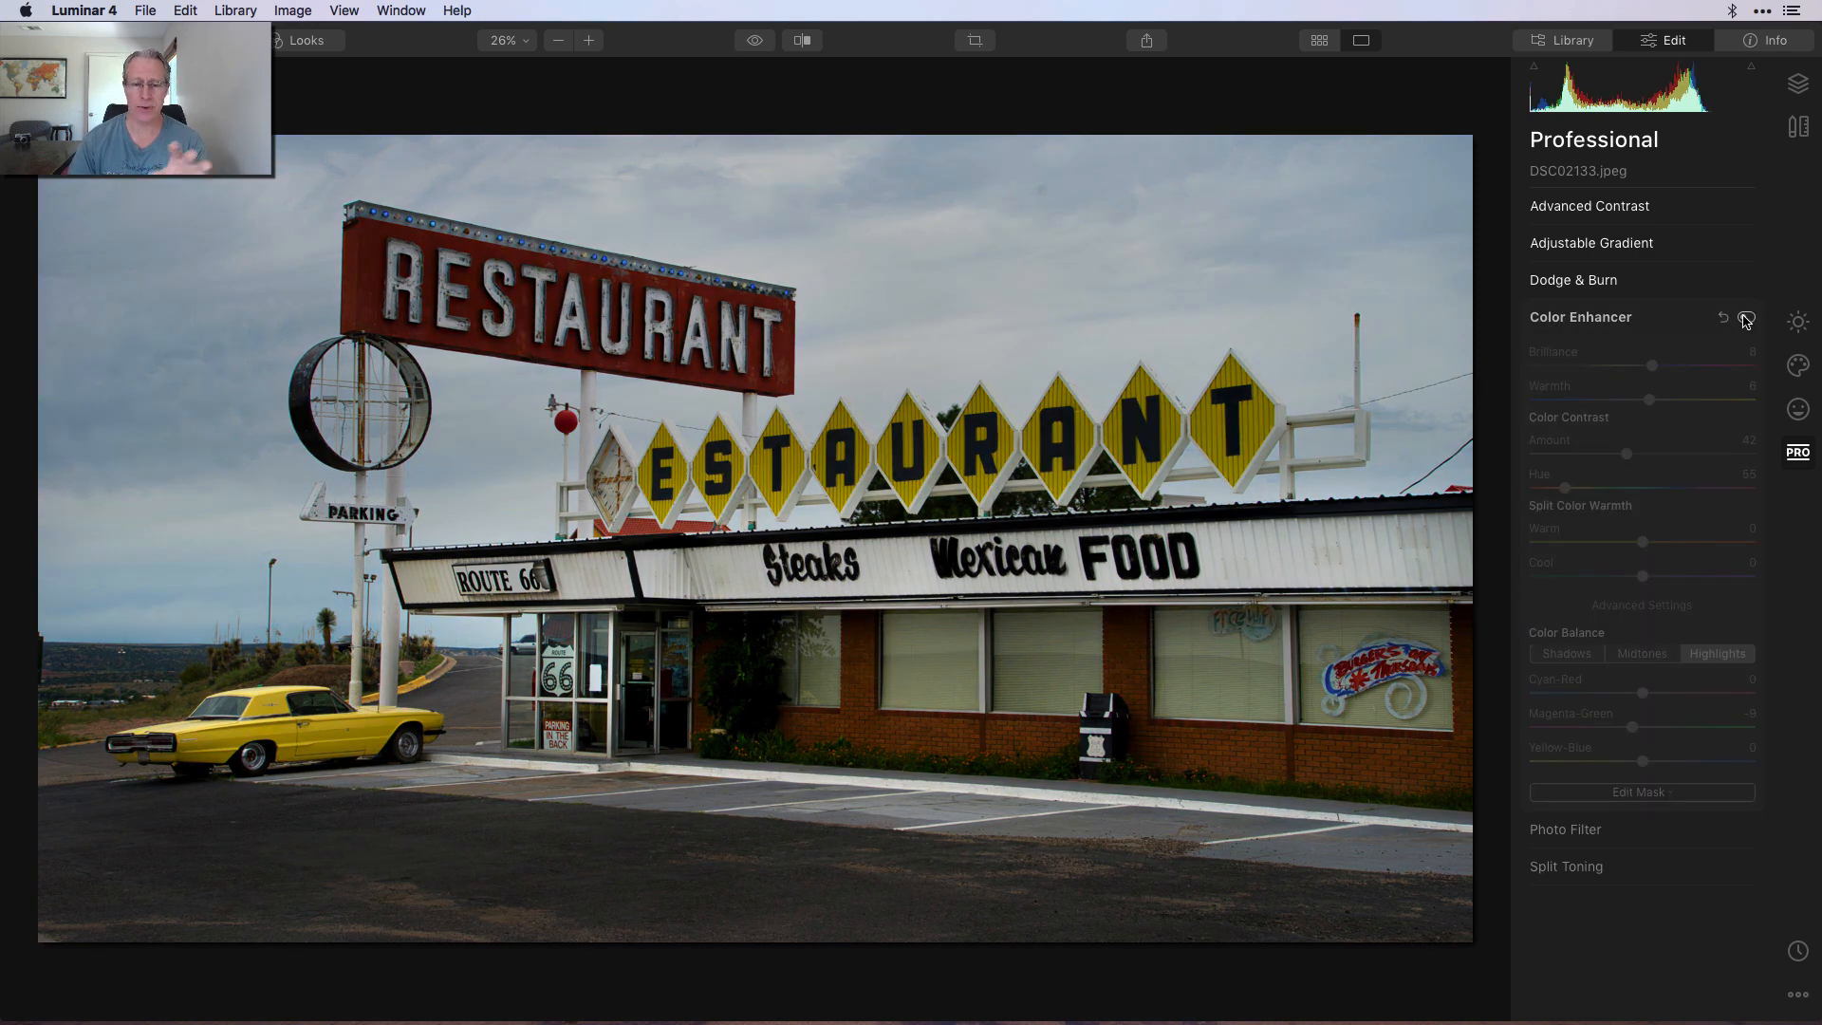
left_click(1745, 319)
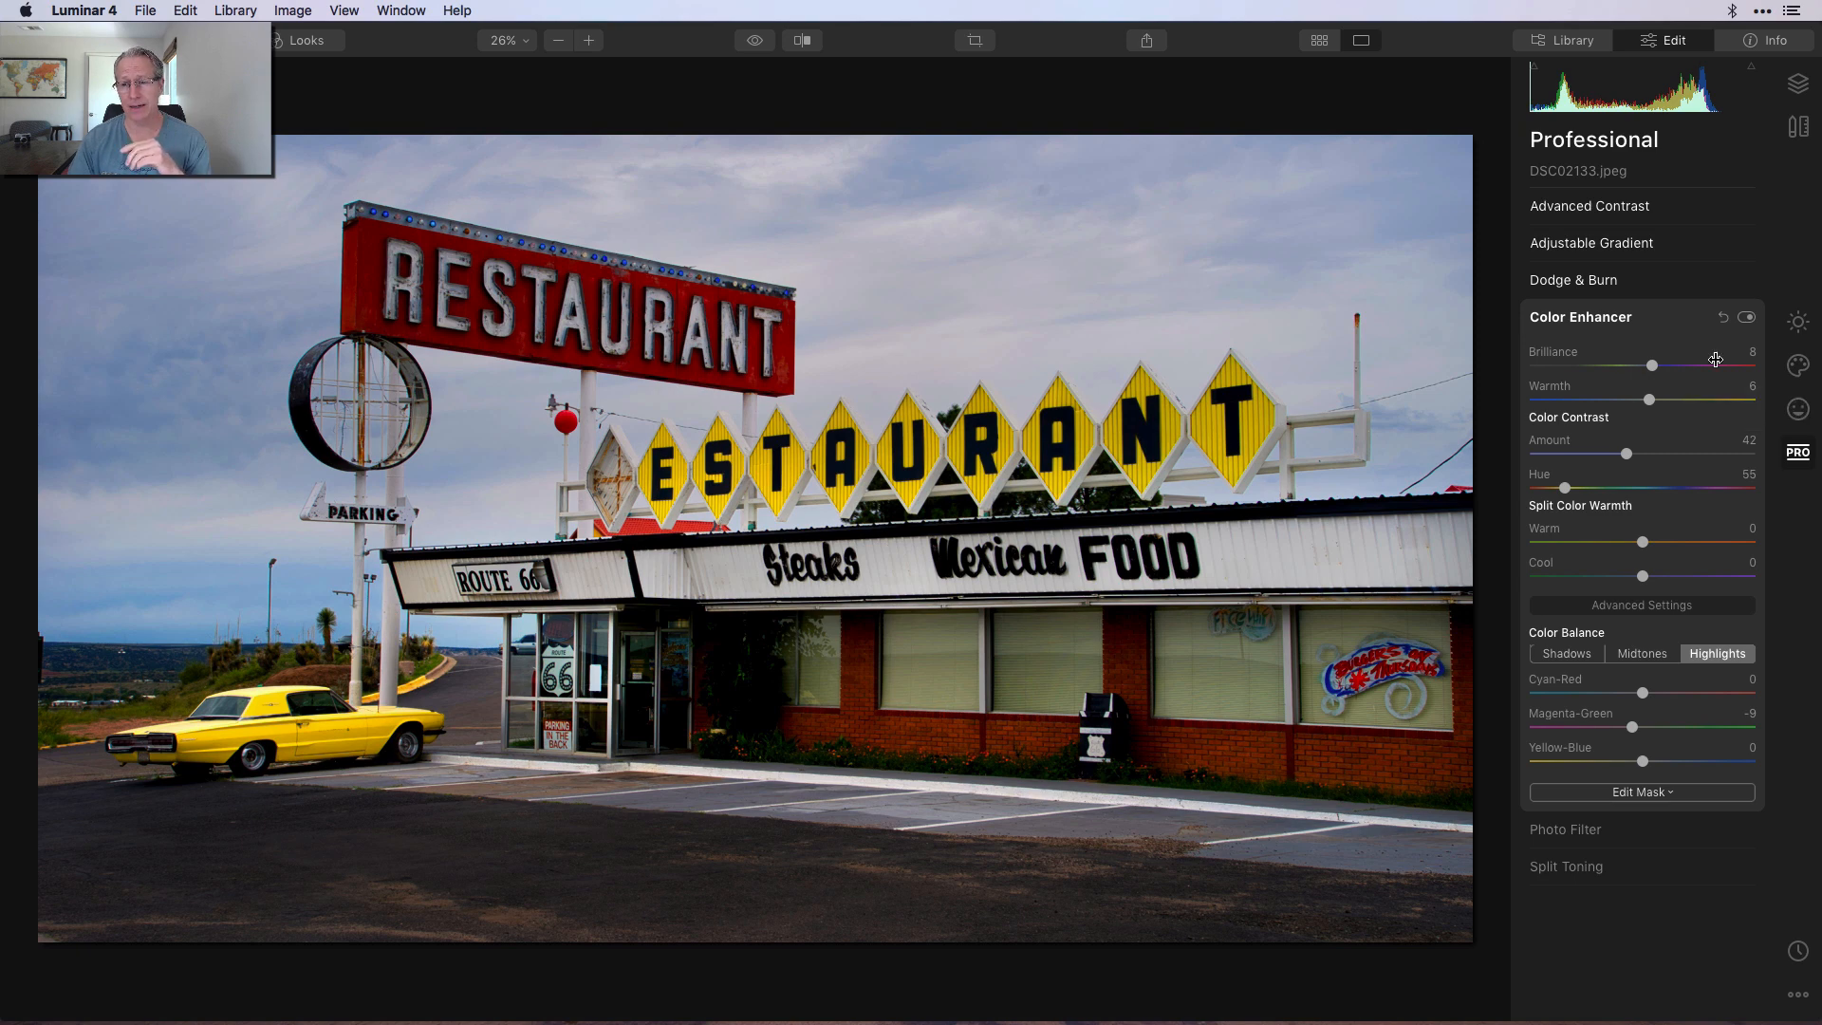
left_click(1667, 328)
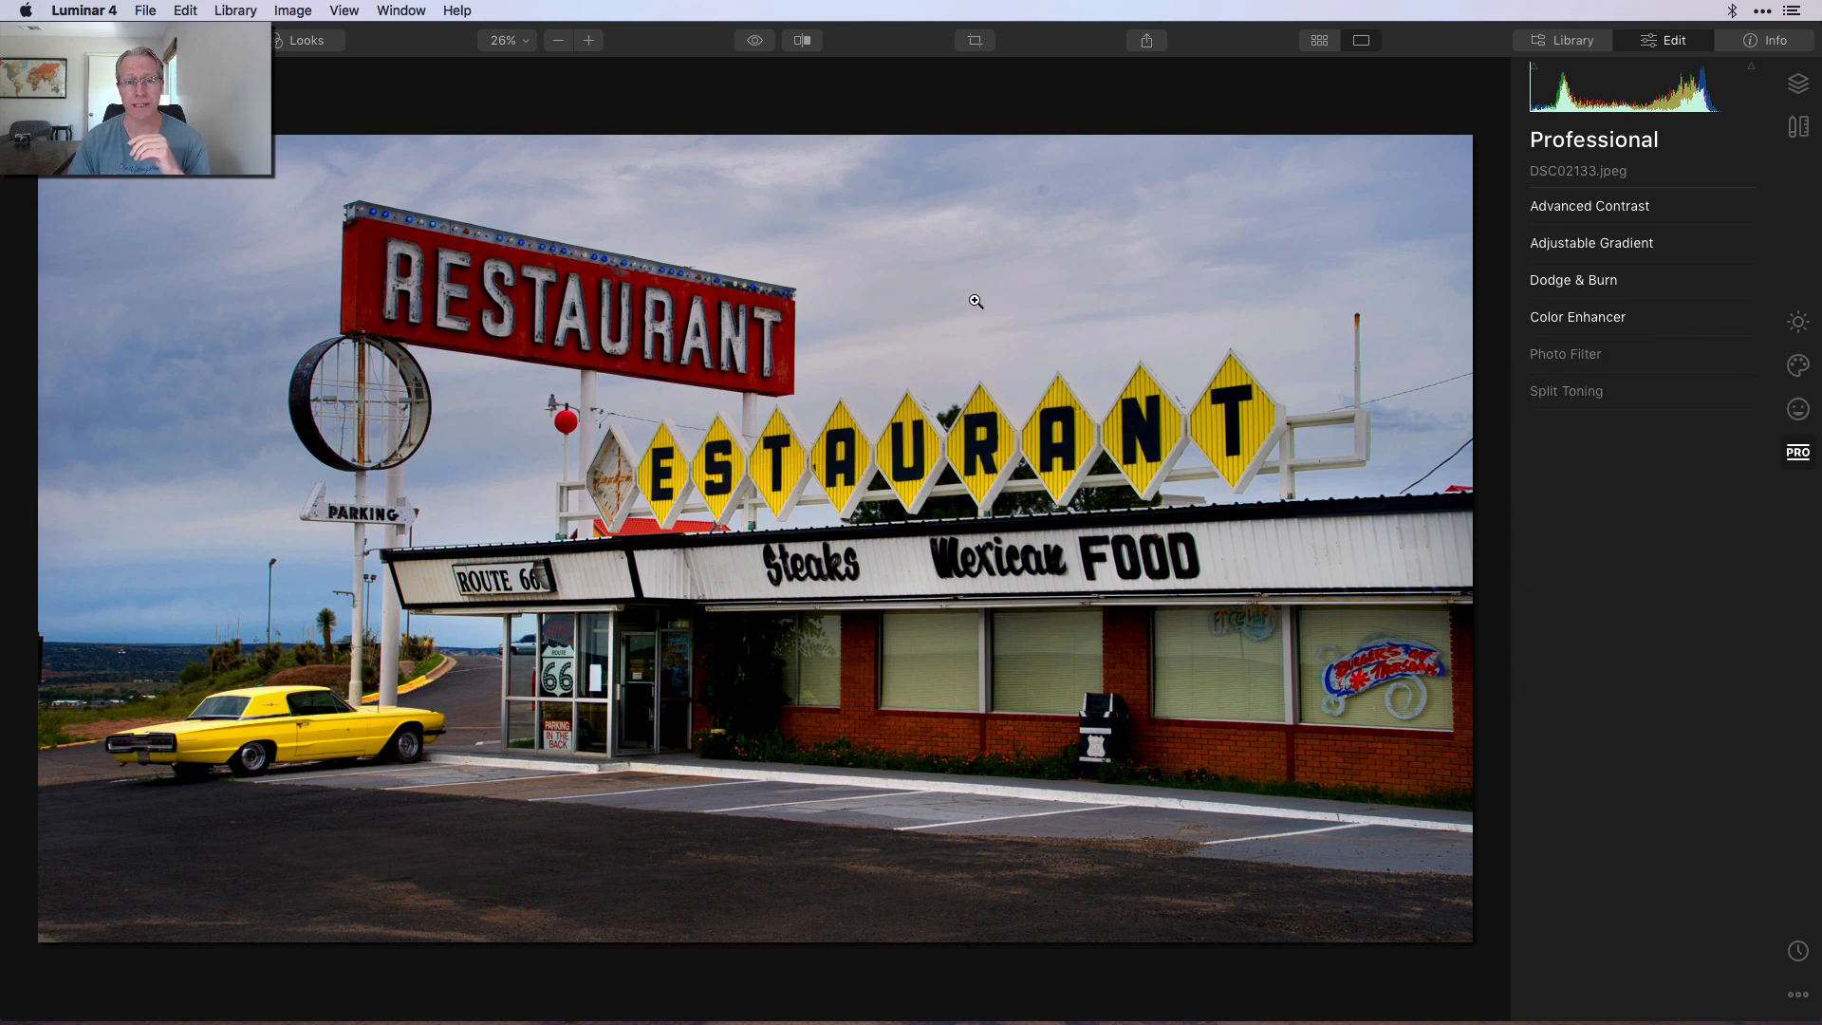
Compare the original with the edit in a split before/after view, moving the divider to the middle of the red RESTAURANT sign, and close the comparison.
left_click(754, 42)
left_click(802, 40)
left_click_drag(114, 394, 567, 364)
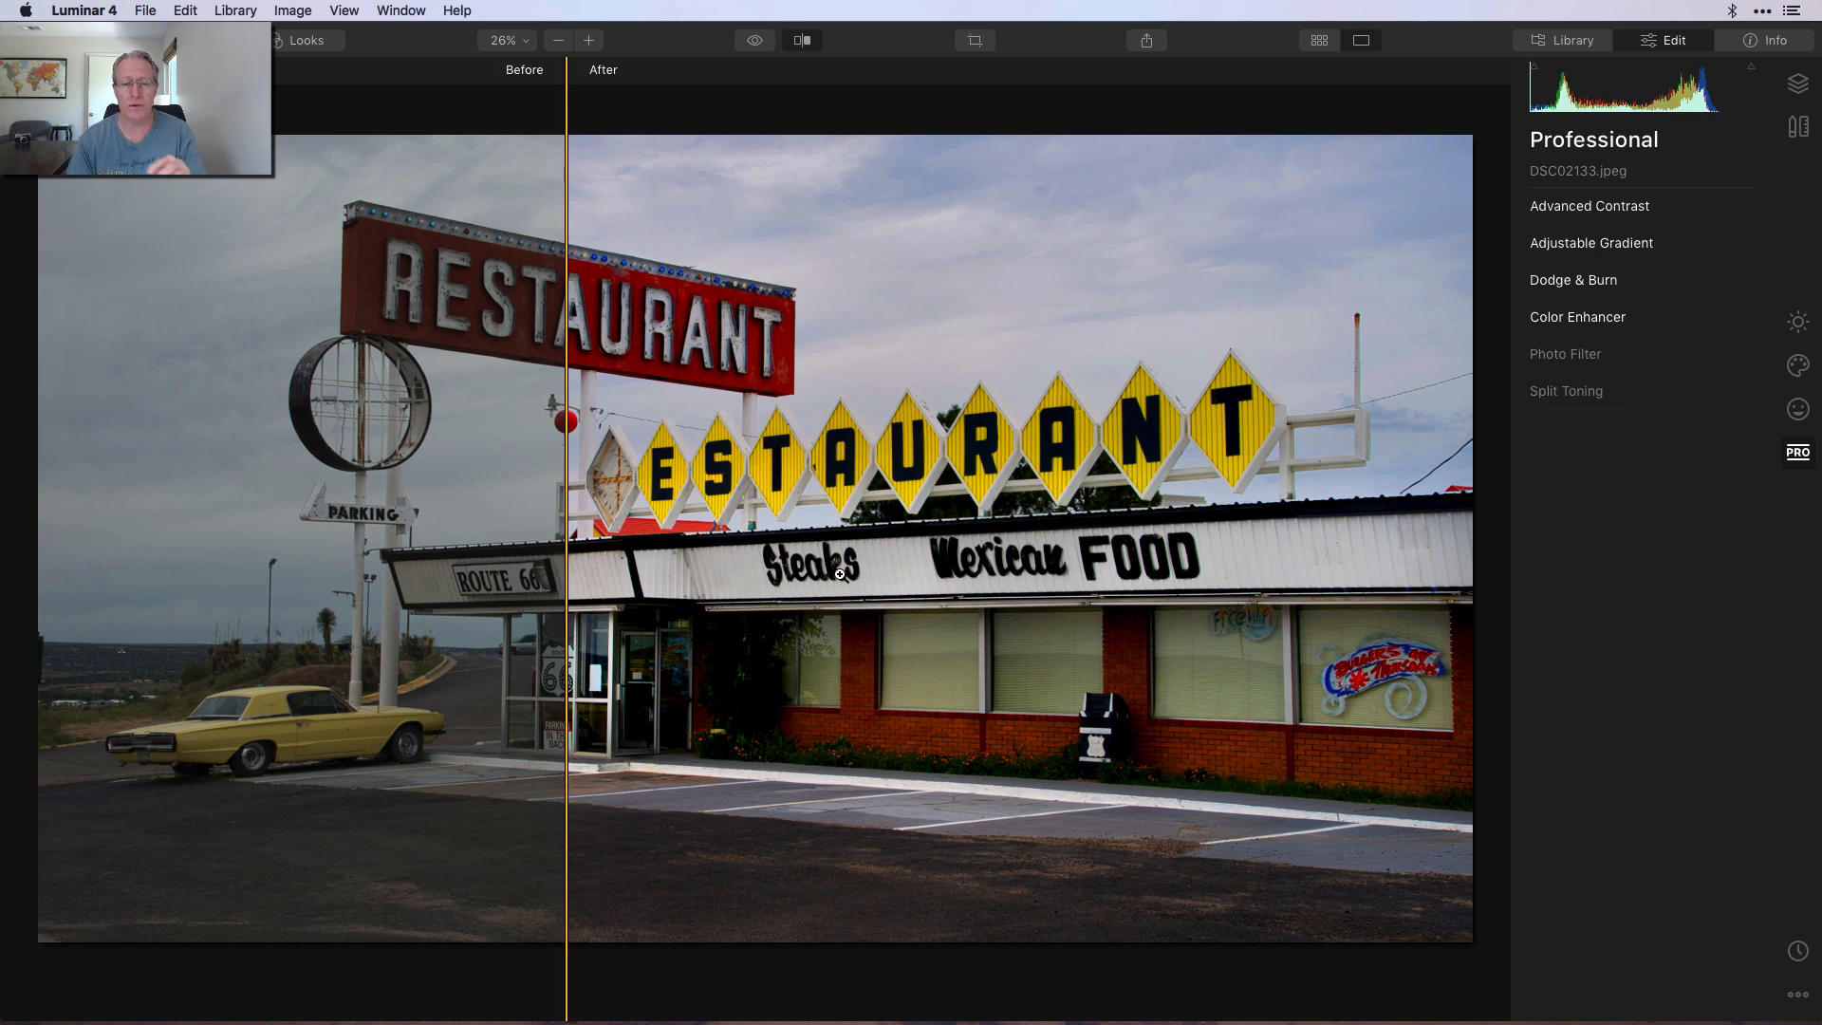
left_click(810, 44)
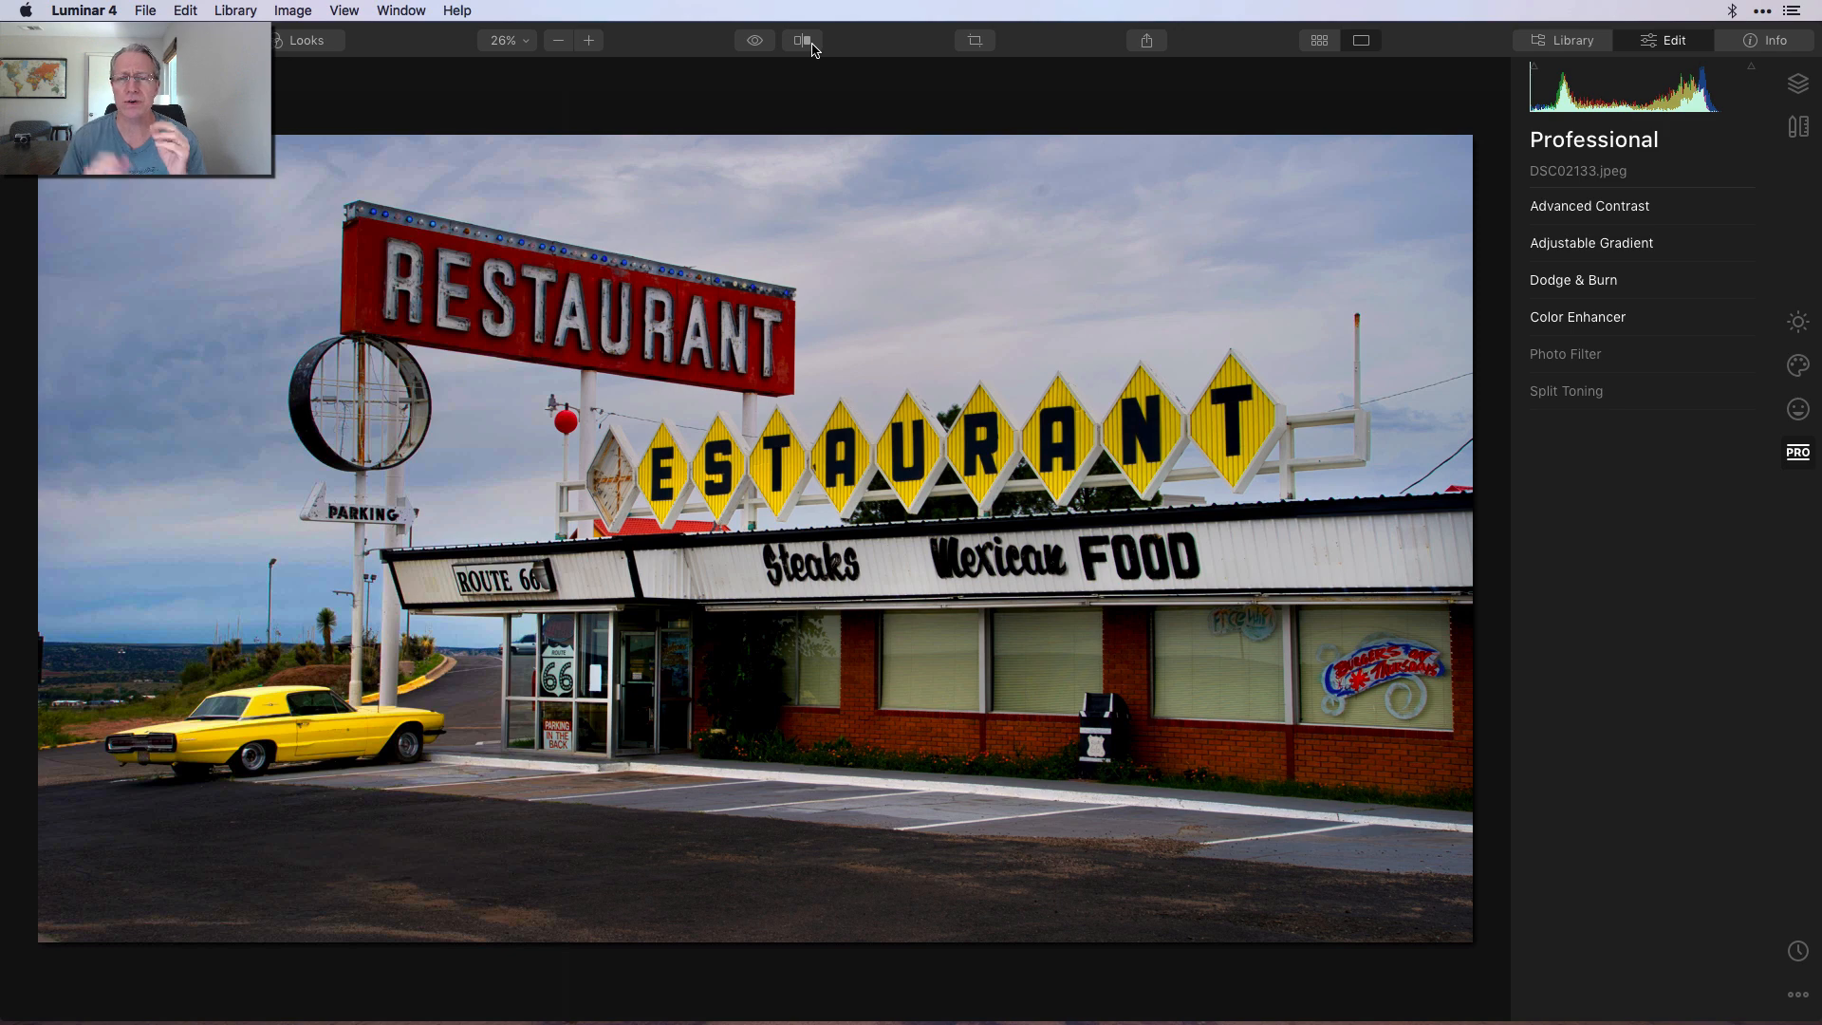
Switch the whole photo between the unedited original and the finished edit twice, ending on the edited version.
left_click(750, 44)
left_click(750, 43)
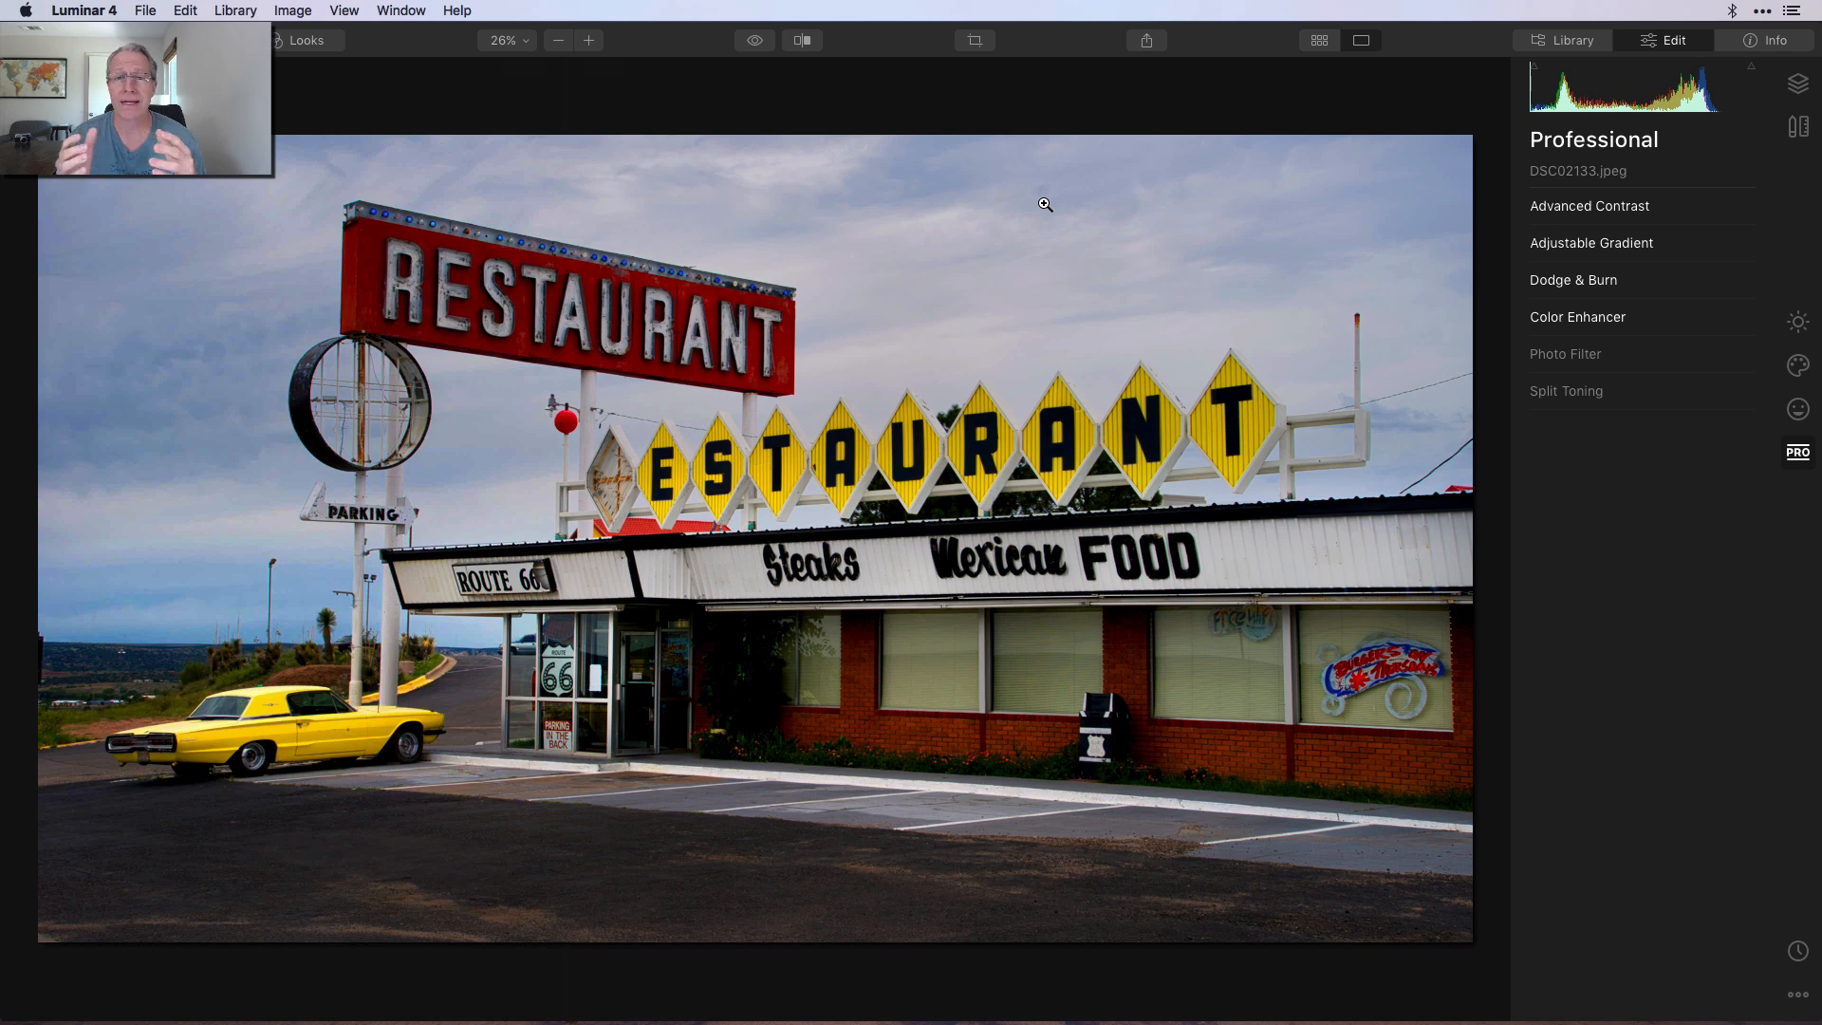
left_click(752, 41)
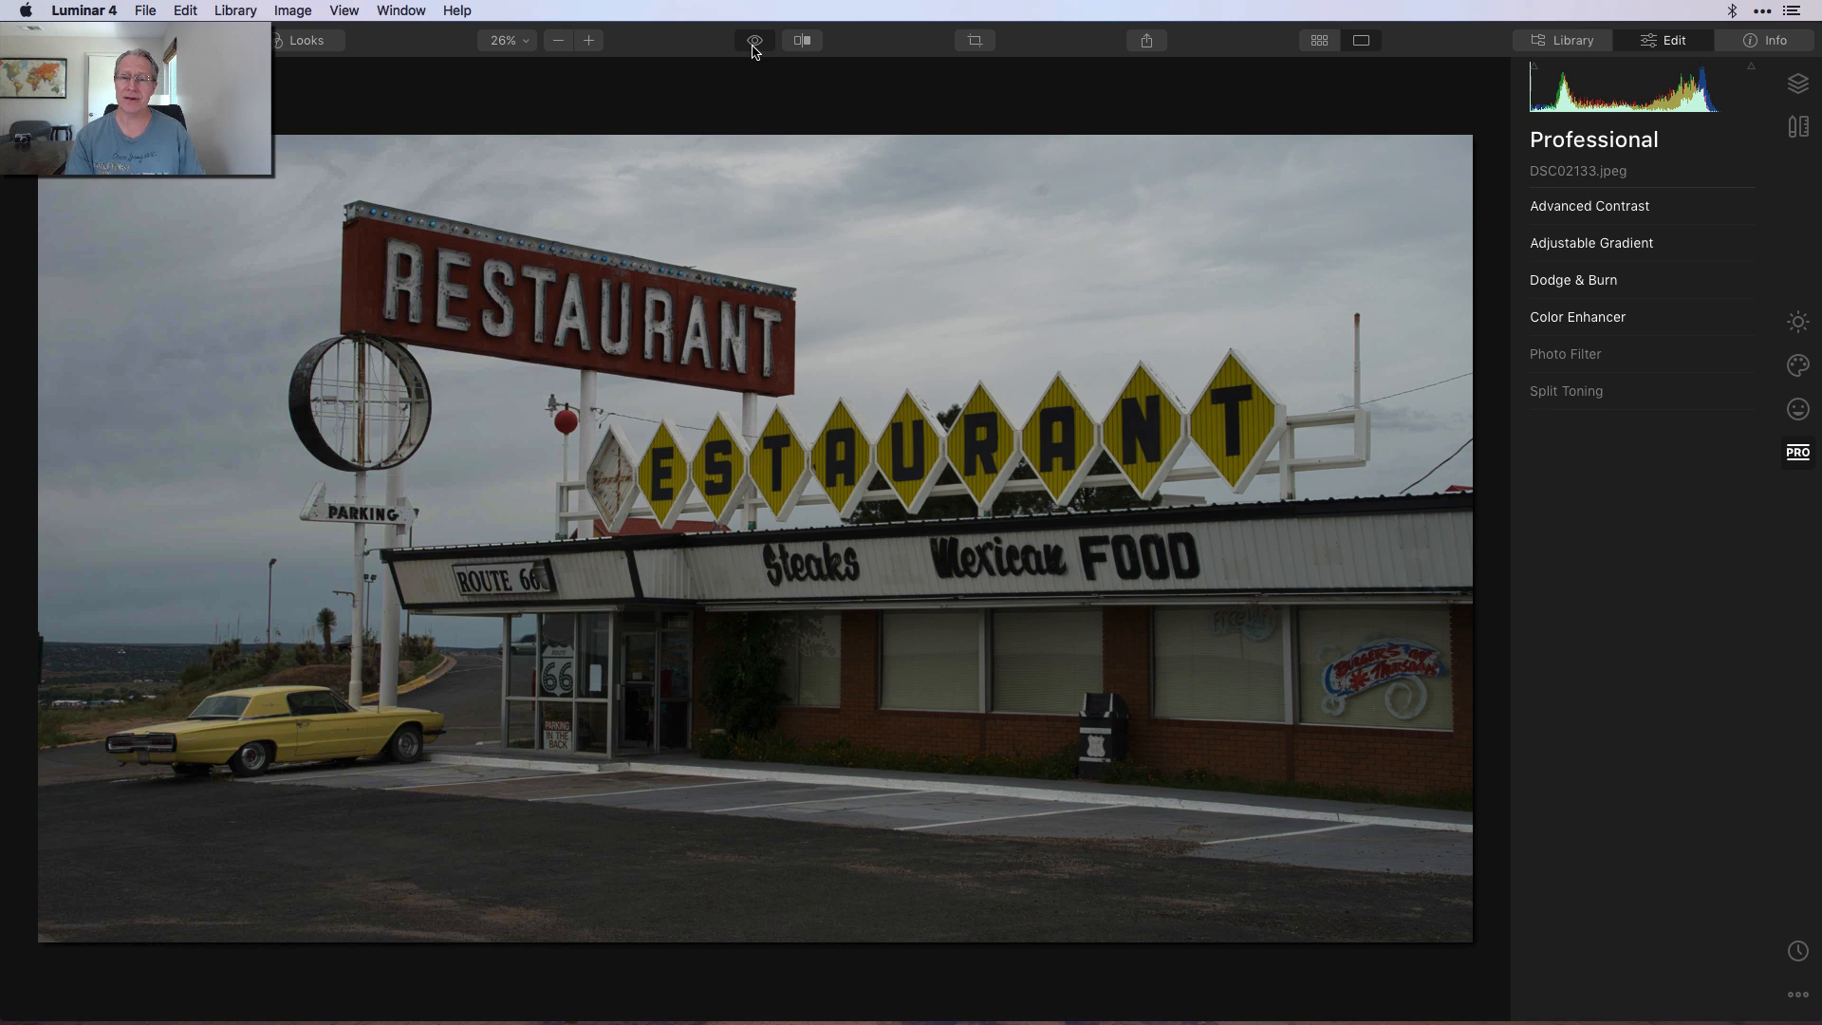
left_click(754, 46)
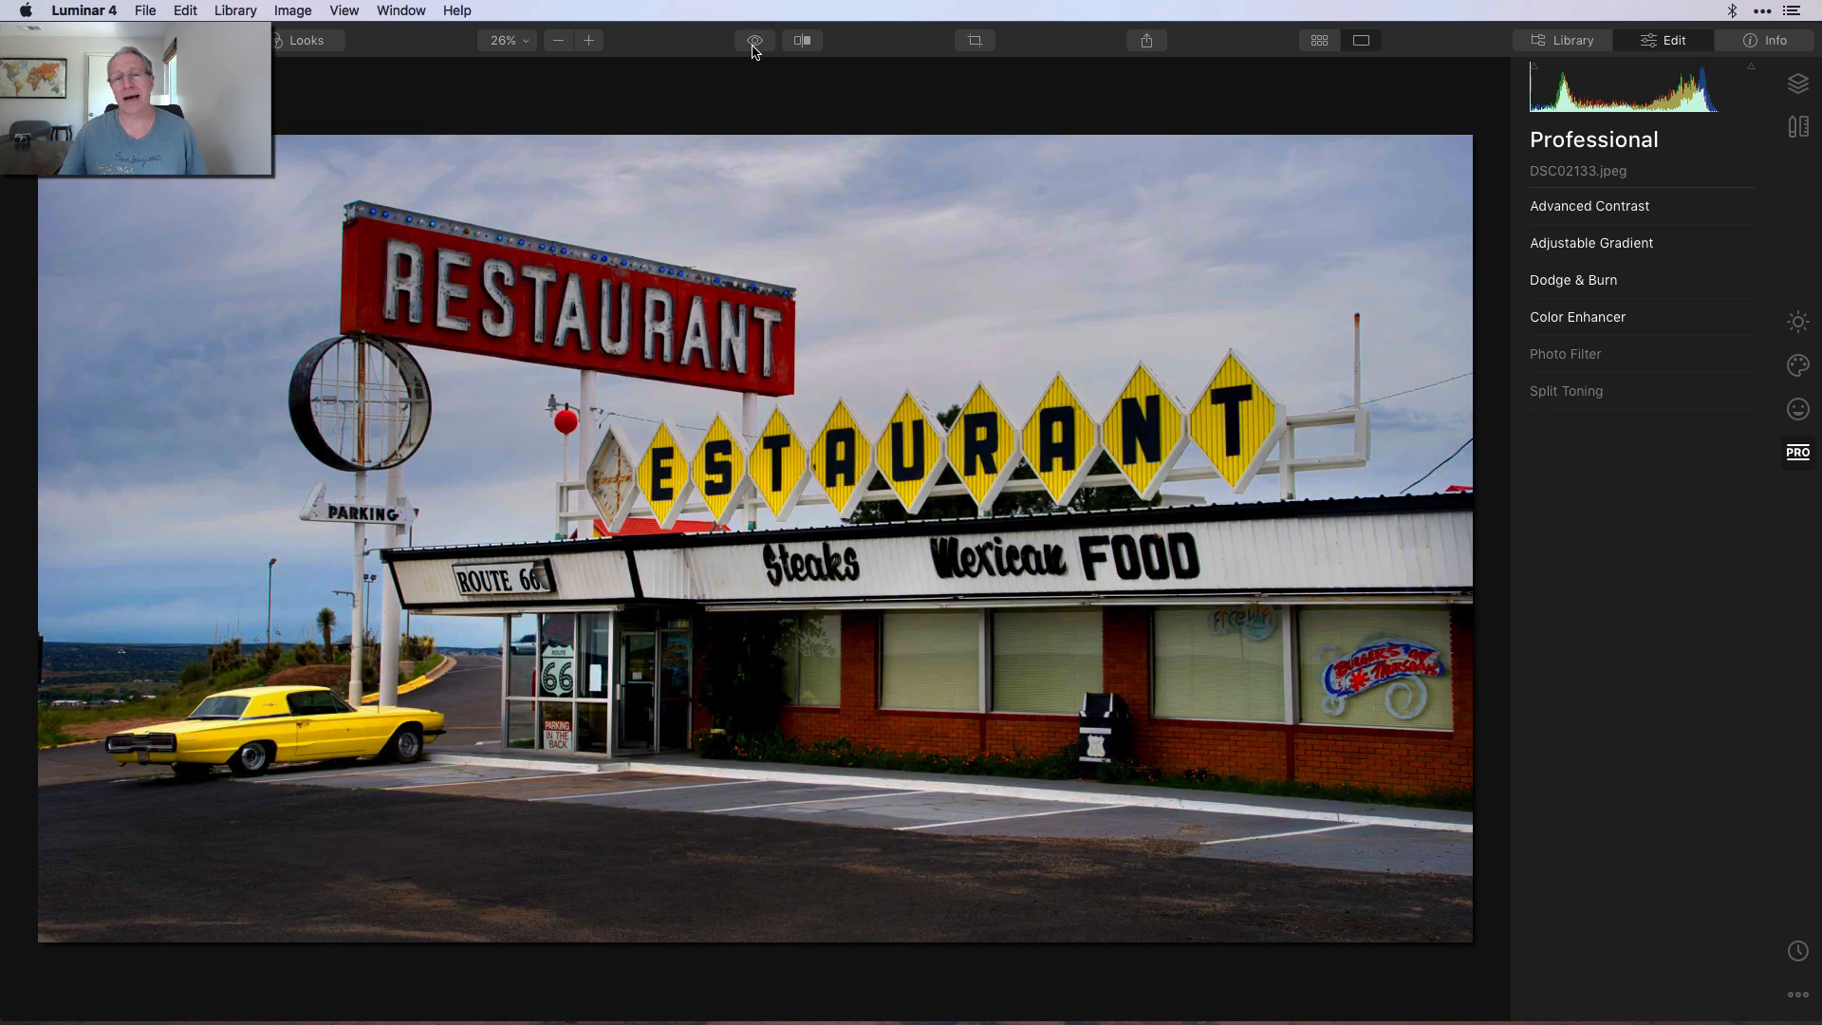